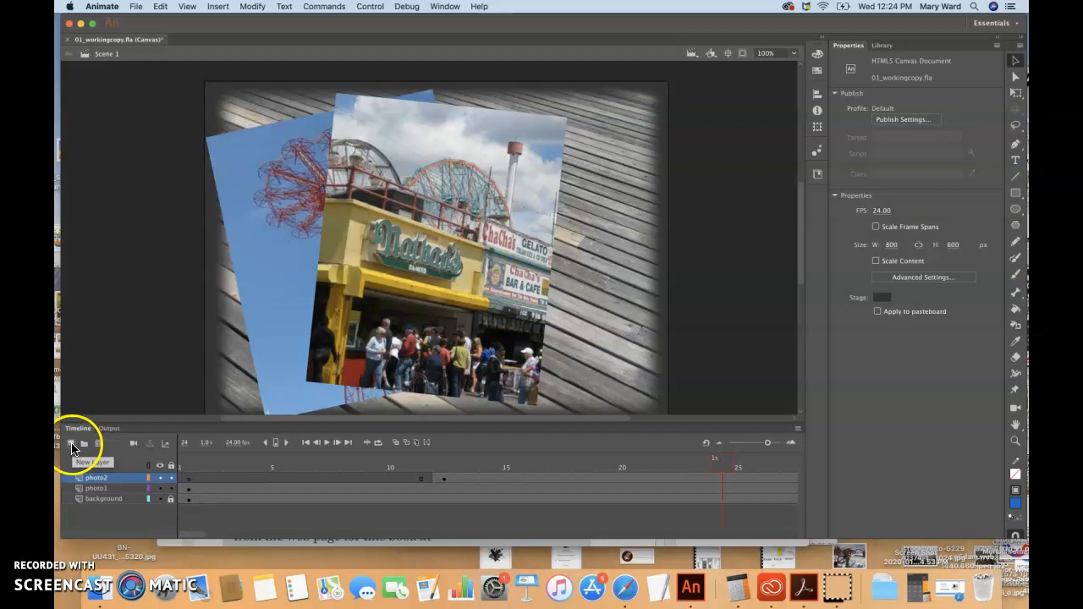
Add a new layer above the photo2 layer and name it photo3
{"action": "left_click", "coordinate": [71, 444]}
{"action": "left_click", "coordinate": [94, 478]}
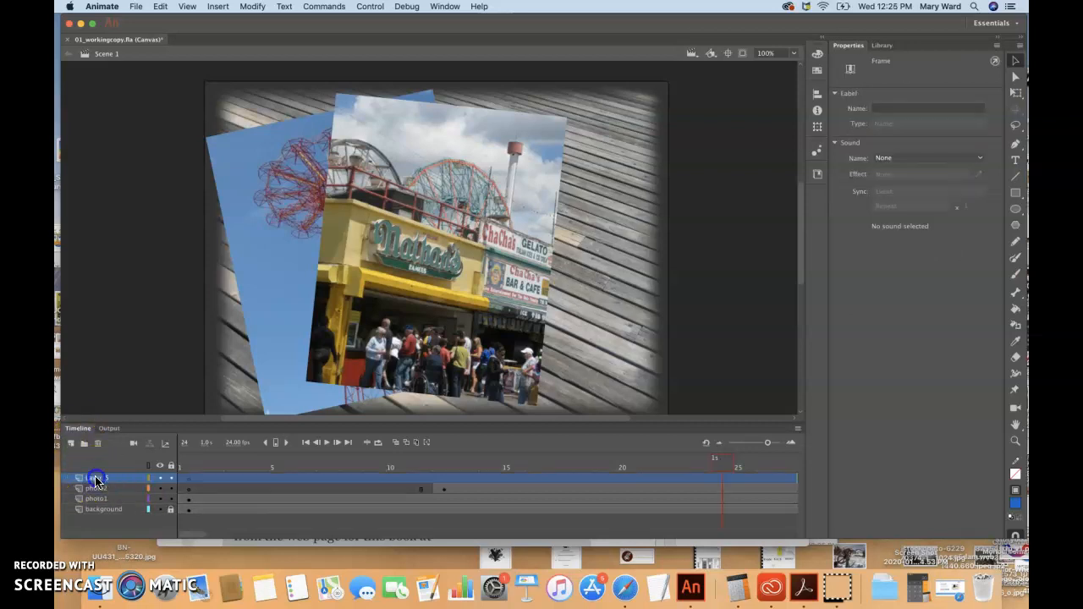
{"action": "double_click", "coordinate": [96, 479]}
{"action": "type", "text": "p"}
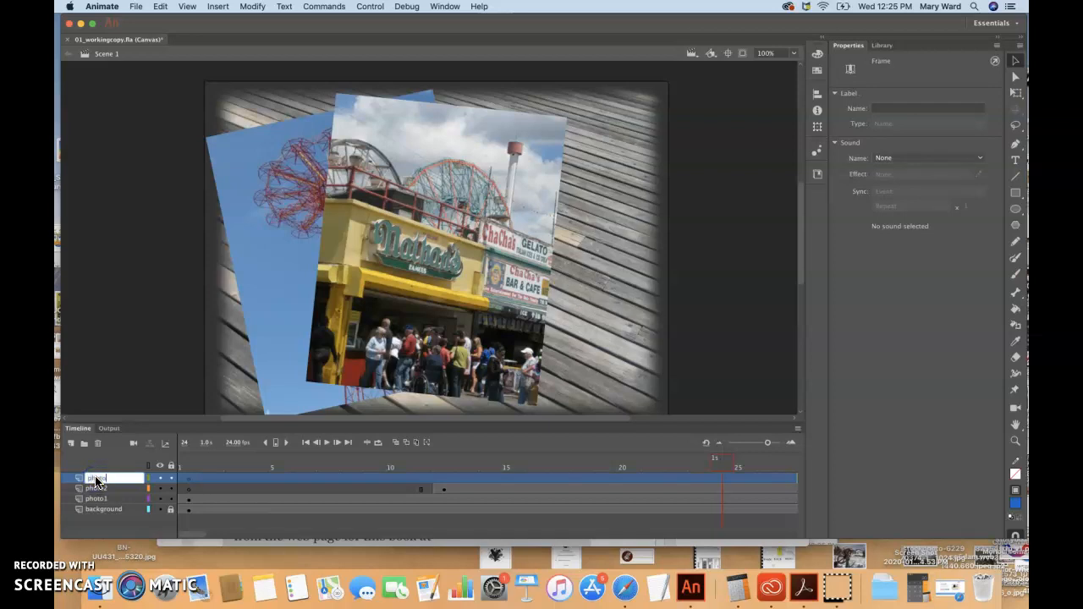
{"action": "type", "text": "hoto3"}
{"action": "left_click", "coordinate": [97, 481]}
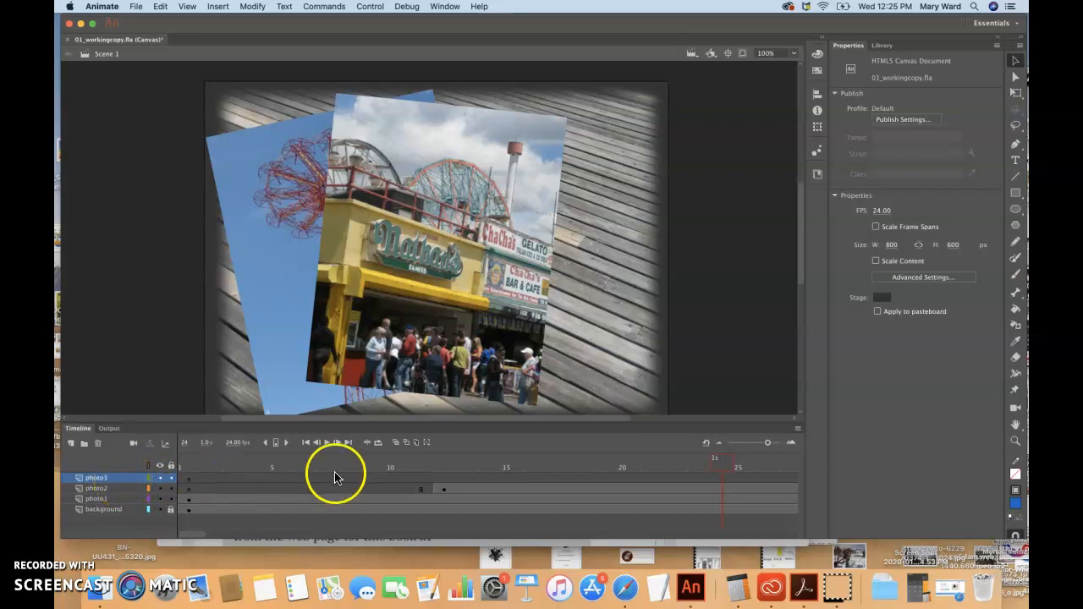
Insert a keyframe at frame 24 of the photo3 layer
{"action": "left_click", "coordinate": [716, 479]}
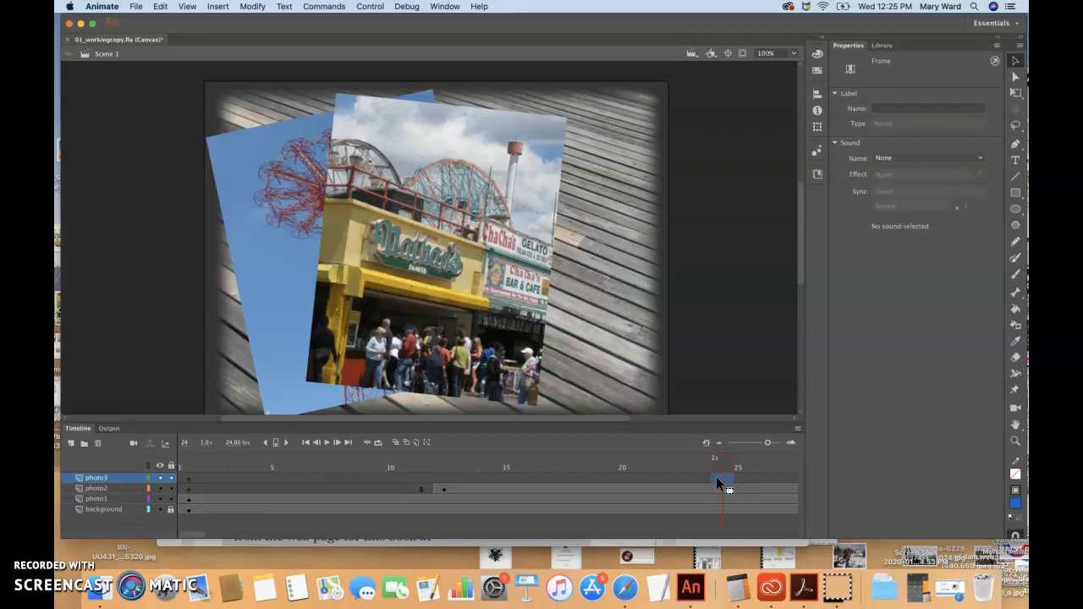
{"action": "left_click", "coordinate": [217, 7]}
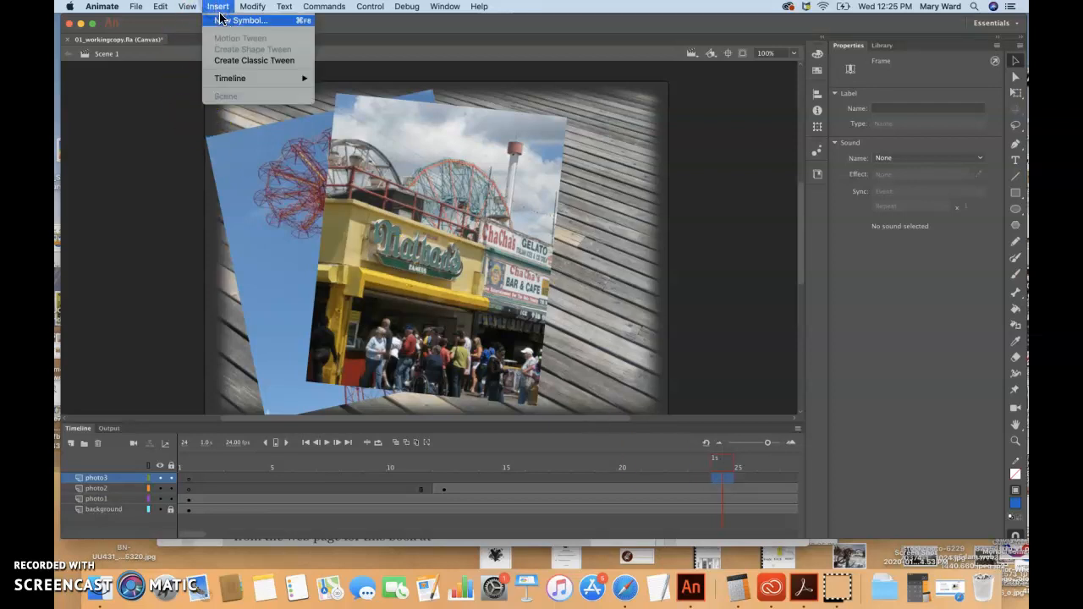
{"action": "mouse_move", "coordinate": [231, 79]}
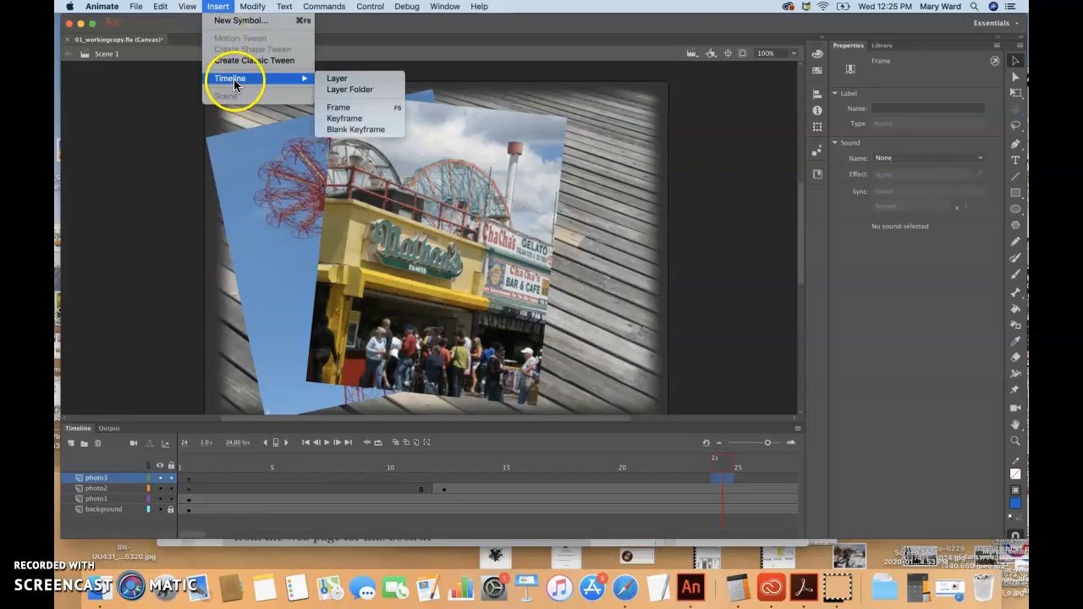
{"action": "left_click", "coordinate": [353, 119]}
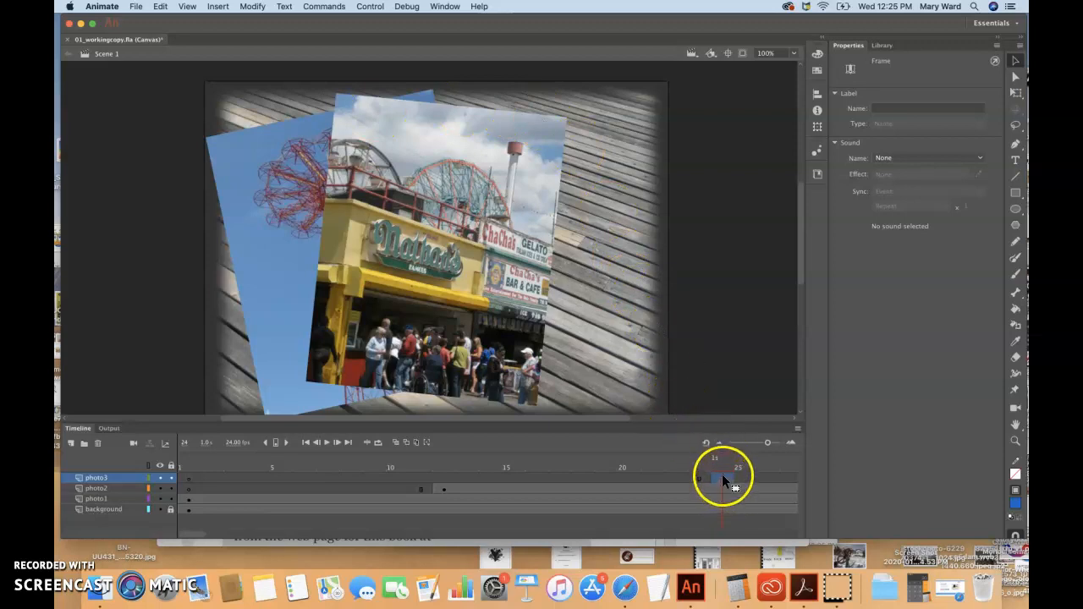
Place photo3.jpg from the library on the stage at frame 24, overlapping the Nathan's photo and the boardwalk to its right
{"action": "left_click", "coordinate": [882, 44]}
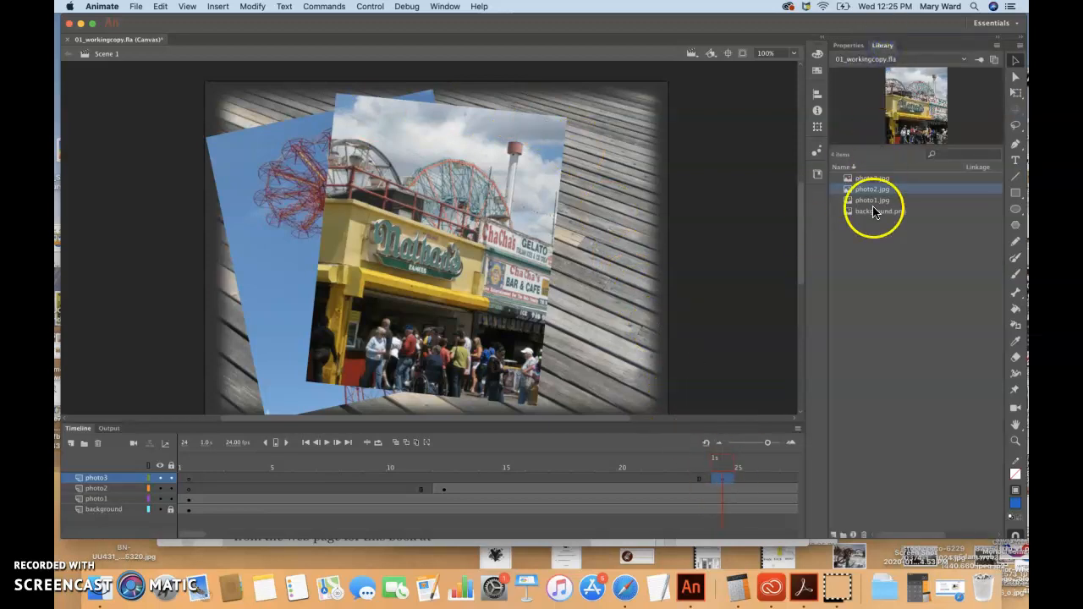
{"action": "left_click", "coordinate": [871, 178]}
{"action": "left_click_drag", "start_coordinate": [914, 123], "coordinate": [565, 253]}
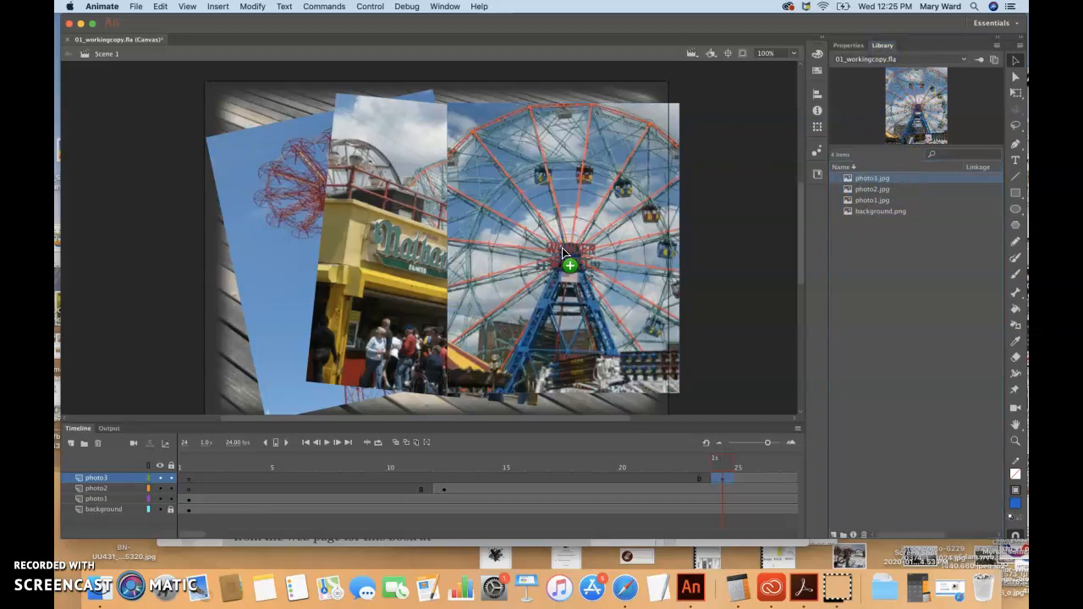
Compare the stage at the photo2 and photo3 keyframes and examine where the layers end on the timeline
{"action": "left_click", "coordinate": [723, 478]}
{"action": "mouse_move", "coordinate": [728, 476]}
{"action": "left_mouse_down"}
{"action": "mouse_move", "coordinate": [634, 465]}
{"action": "mouse_move", "coordinate": [732, 468]}
{"action": "mouse_move", "coordinate": [701, 466]}
{"action": "mouse_move", "coordinate": [724, 471]}
{"action": "left_mouse_up"}
{"action": "left_click", "coordinate": [443, 490]}
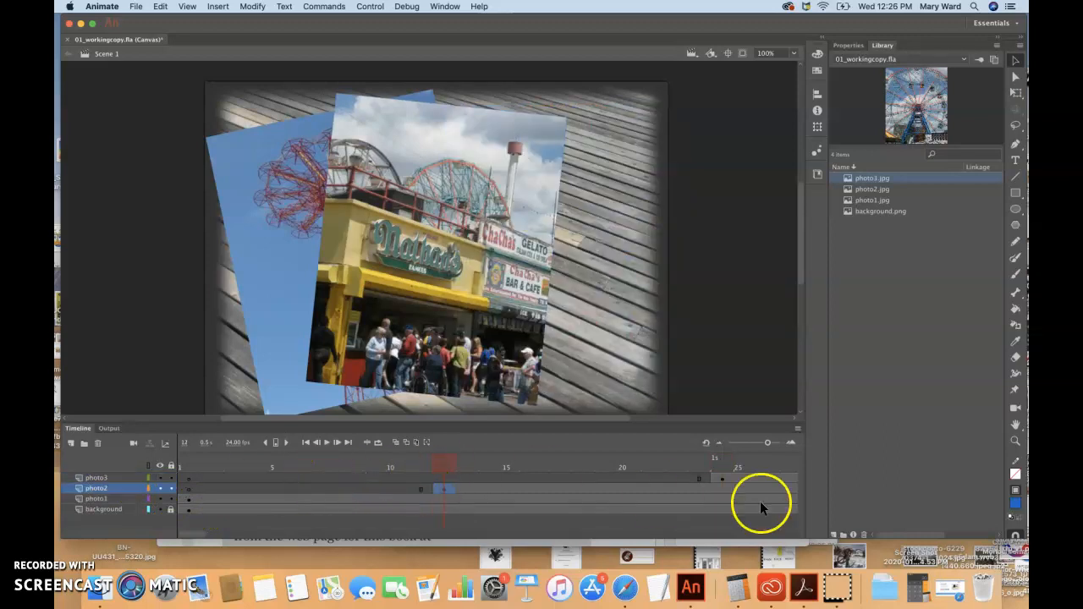
{"action": "left_click", "coordinate": [720, 479]}
{"action": "scroll", "coordinate": [720, 478], "scroll_direction": "right", "scroll_amount": 12}
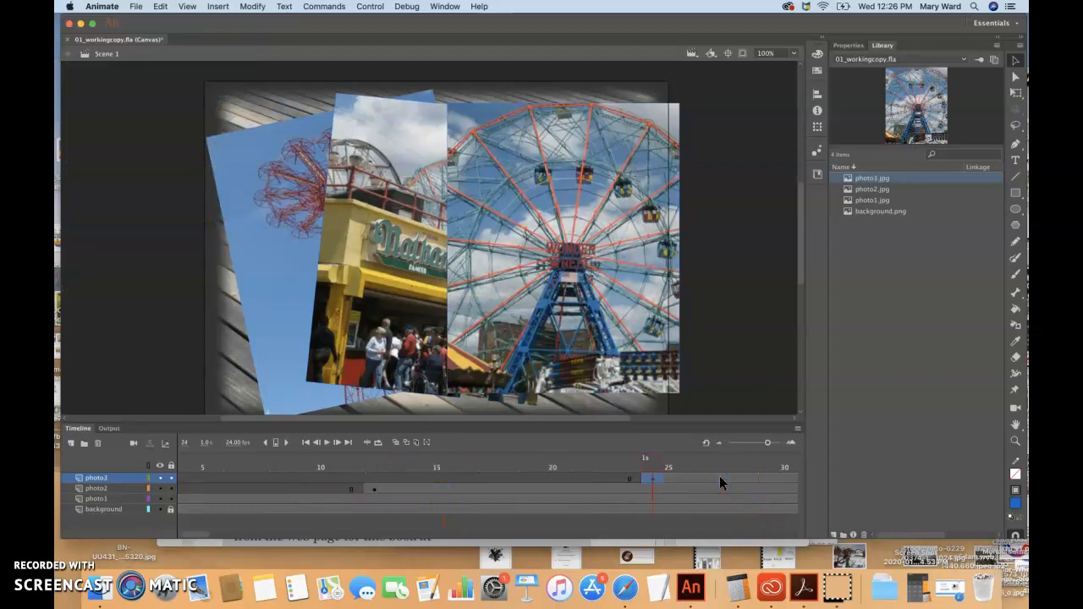
{"action": "scroll", "coordinate": [719, 478], "scroll_direction": "left", "scroll_amount": 5}
{"action": "left_click", "coordinate": [637, 490]}
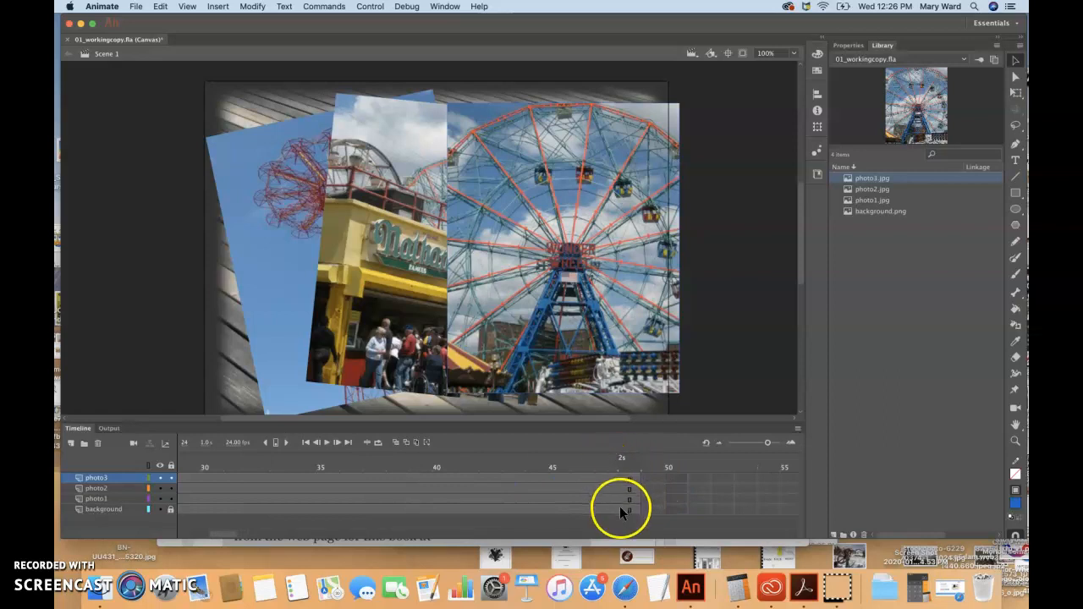
{"action": "scroll", "coordinate": [340, 495], "scroll_direction": "left", "scroll_amount": 6}
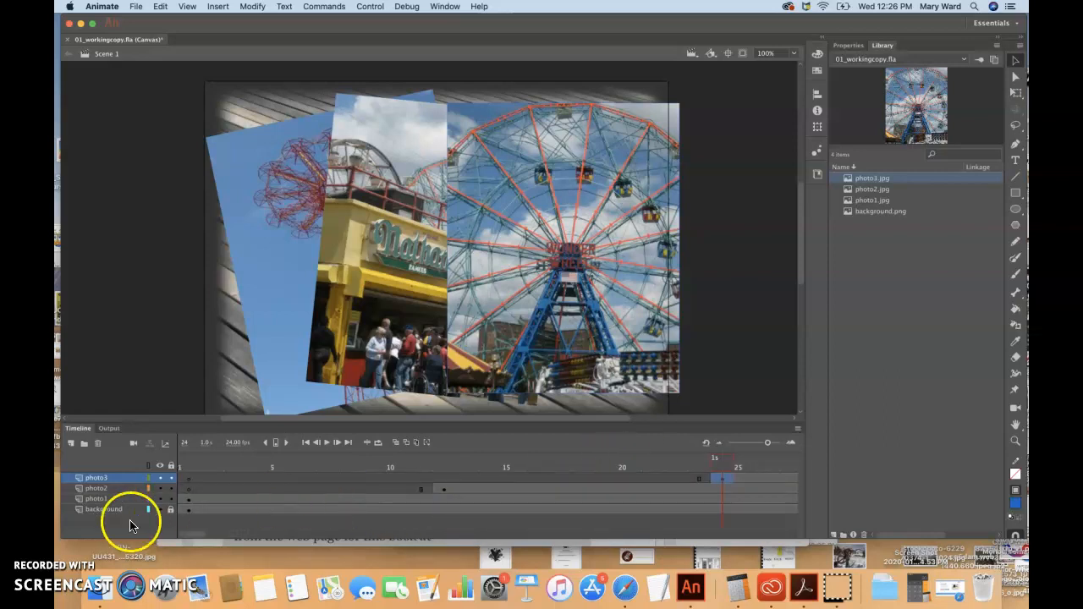
Create a layer folder above the photo3 layer and name it photos
{"action": "left_click", "coordinate": [78, 539]}
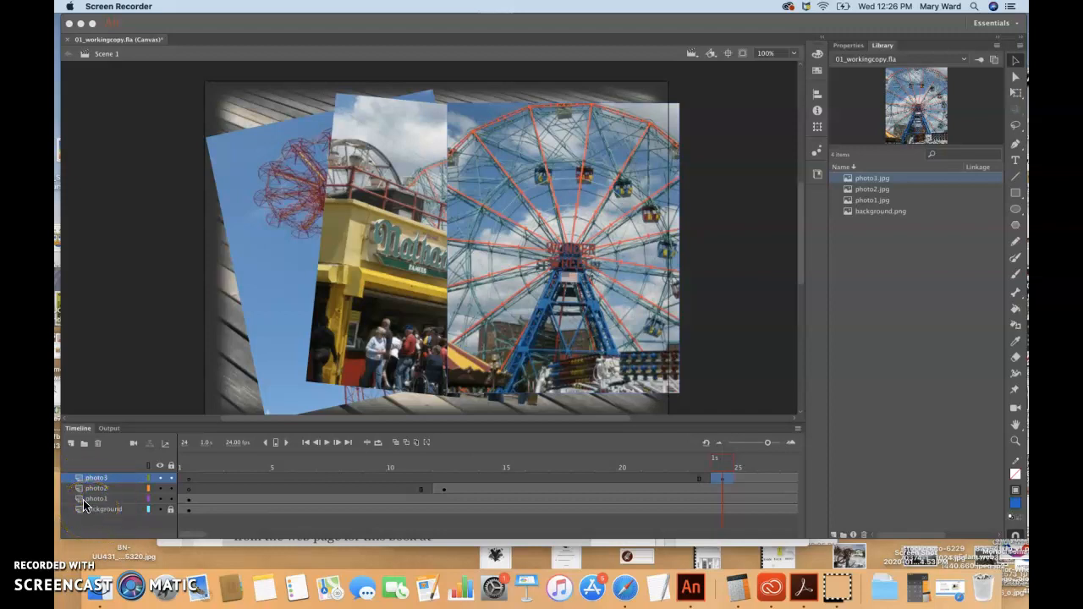
{"action": "left_click", "coordinate": [83, 447]}
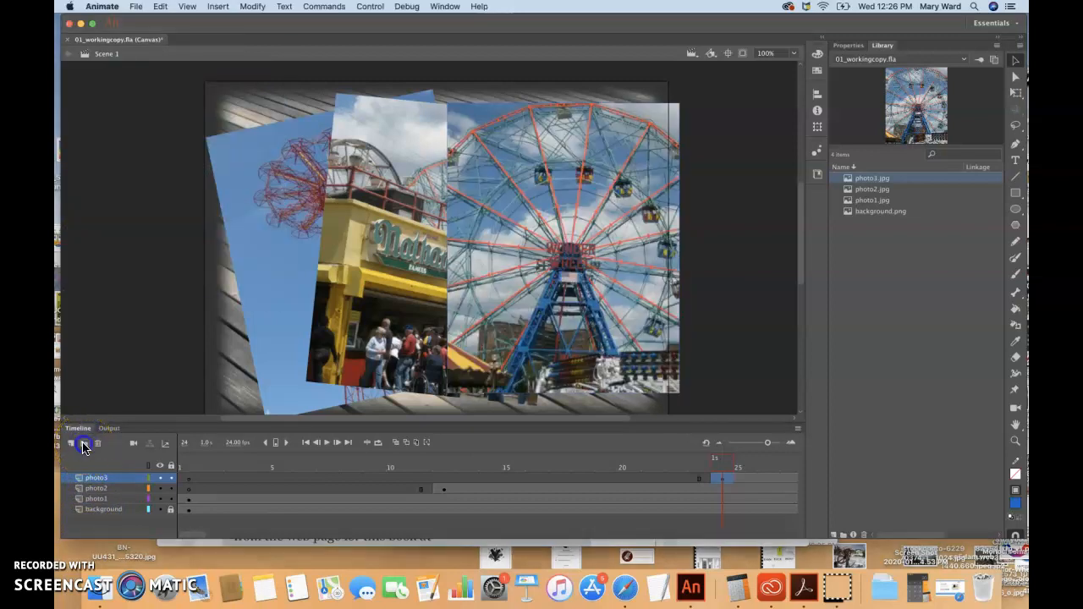
{"action": "left_click", "coordinate": [82, 447]}
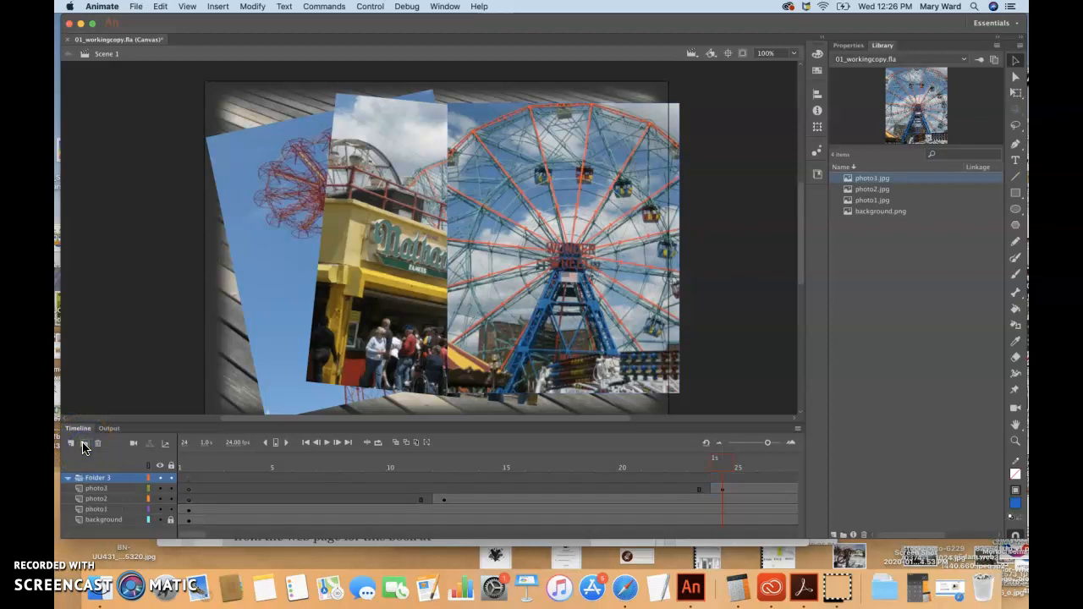
{"action": "double_click", "coordinate": [98, 483]}
{"action": "left_click", "coordinate": [98, 482]}
{"action": "left_click", "coordinate": [91, 478]}
{"action": "double_click", "coordinate": [93, 478]}
{"action": "type", "text": "photos"}
{"action": "left_click", "coordinate": [93, 470]}
Move the photo3, photo2 and photo1 layers into the photos folder
{"action": "left_click", "coordinate": [102, 489]}
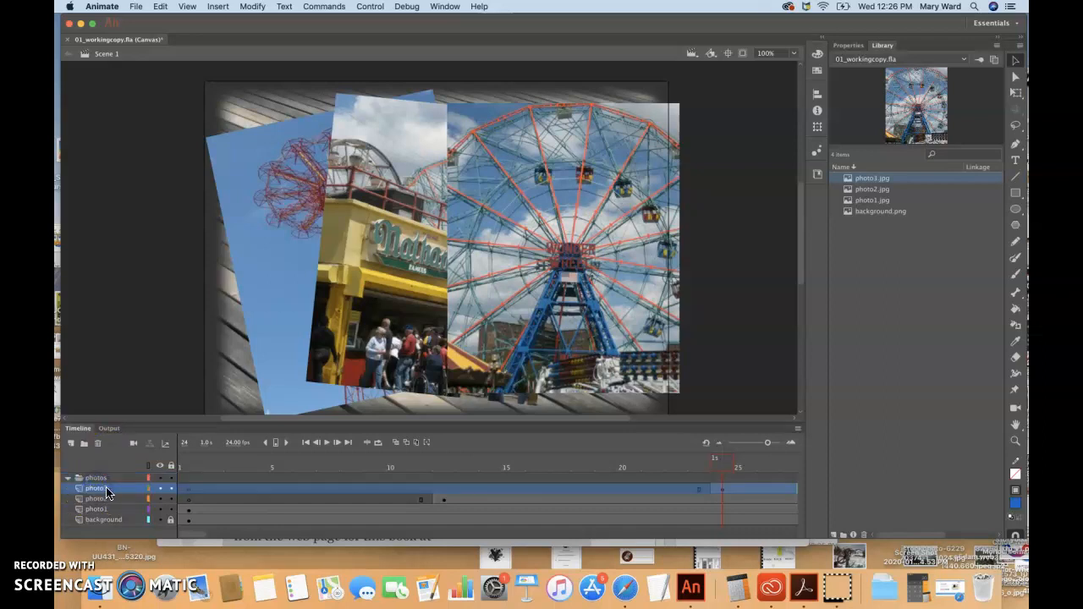
{"action": "mouse_move", "coordinate": [130, 489]}
{"action": "left_mouse_down"}
{"action": "mouse_move", "coordinate": [123, 478]}
{"action": "mouse_move", "coordinate": [121, 512]}
{"action": "mouse_move", "coordinate": [118, 480]}
{"action": "left_mouse_up"}
{"action": "left_click", "coordinate": [125, 501]}
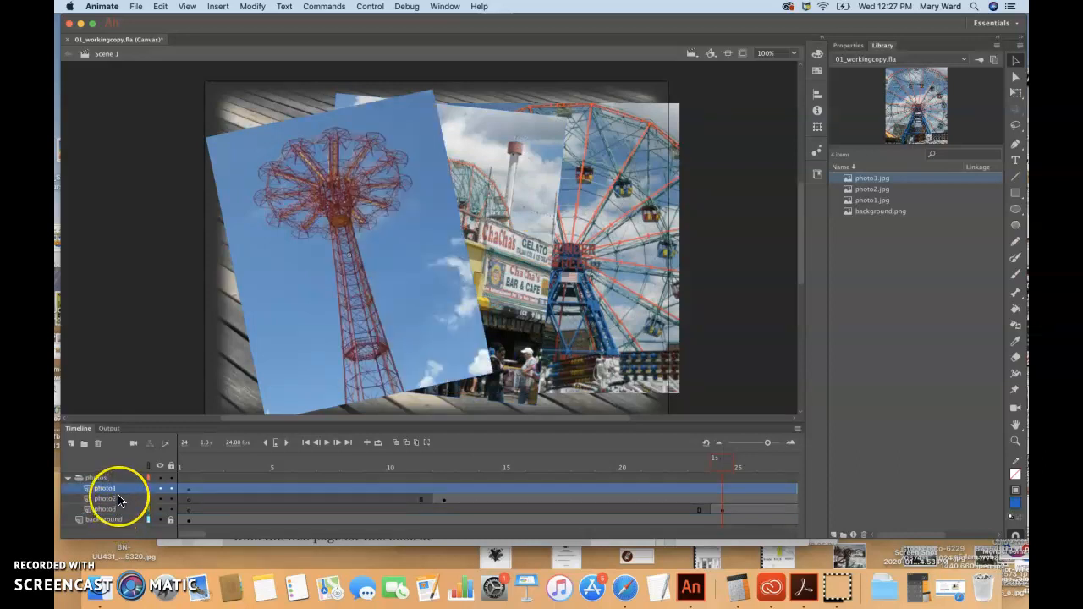
Reorder the layers inside the photos folder to photo3, photo2, photo1 from the top, and return the playhead to frame 1
{"action": "left_click", "coordinate": [203, 519]}
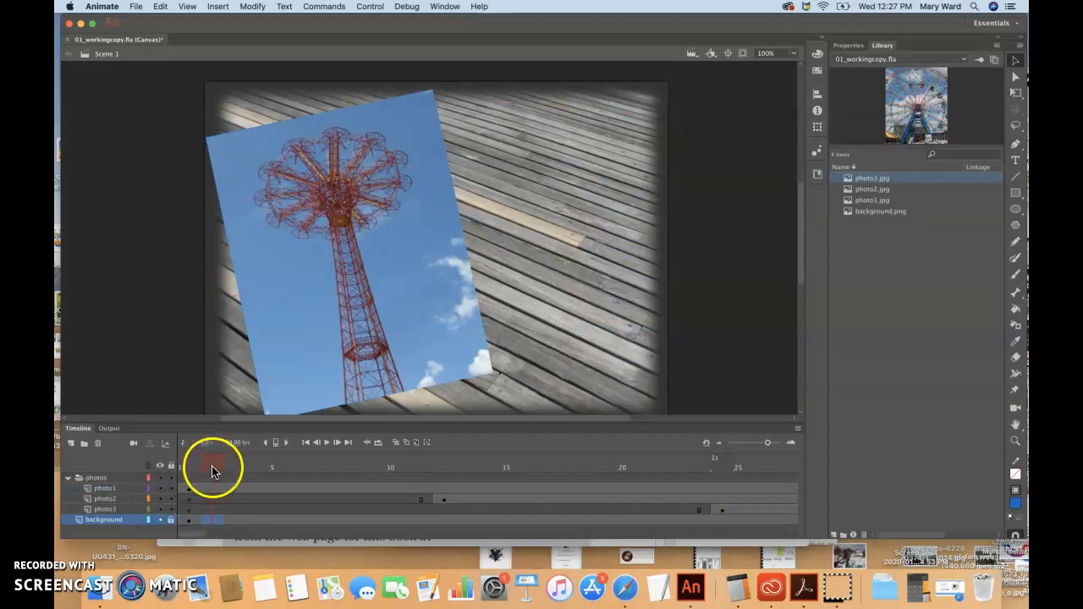
{"action": "mouse_move", "coordinate": [213, 466]}
{"action": "left_mouse_down"}
{"action": "mouse_move", "coordinate": [182, 464]}
{"action": "mouse_move", "coordinate": [446, 466]}
{"action": "mouse_move", "coordinate": [720, 490]}
{"action": "mouse_move", "coordinate": [522, 489]}
{"action": "mouse_move", "coordinate": [231, 465]}
{"action": "left_mouse_up"}
{"action": "left_click_drag", "start_coordinate": [114, 492], "coordinate": [115, 505]}
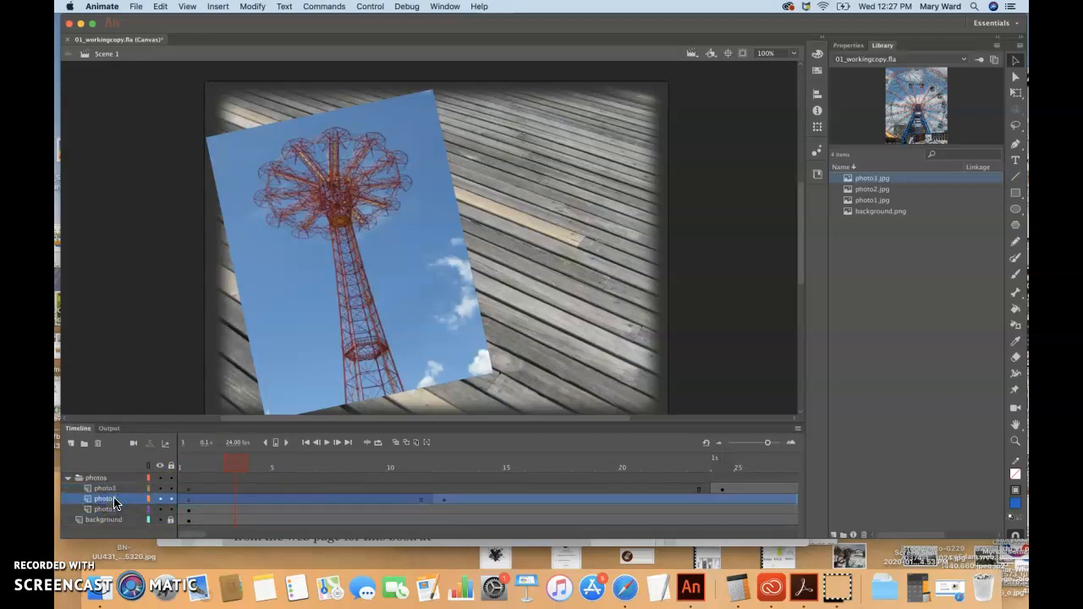
{"action": "left_click_drag", "start_coordinate": [237, 463], "coordinate": [180, 468]}
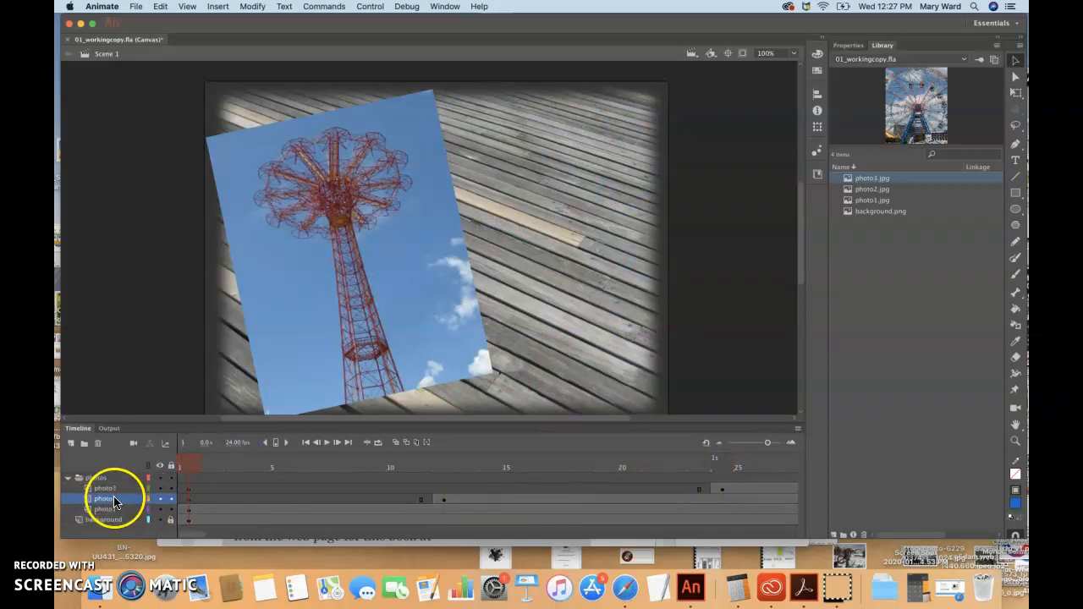
Collapse and re-expand the photos layer folder, and cancel the McAfee alert
{"action": "left_click", "coordinate": [74, 477]}
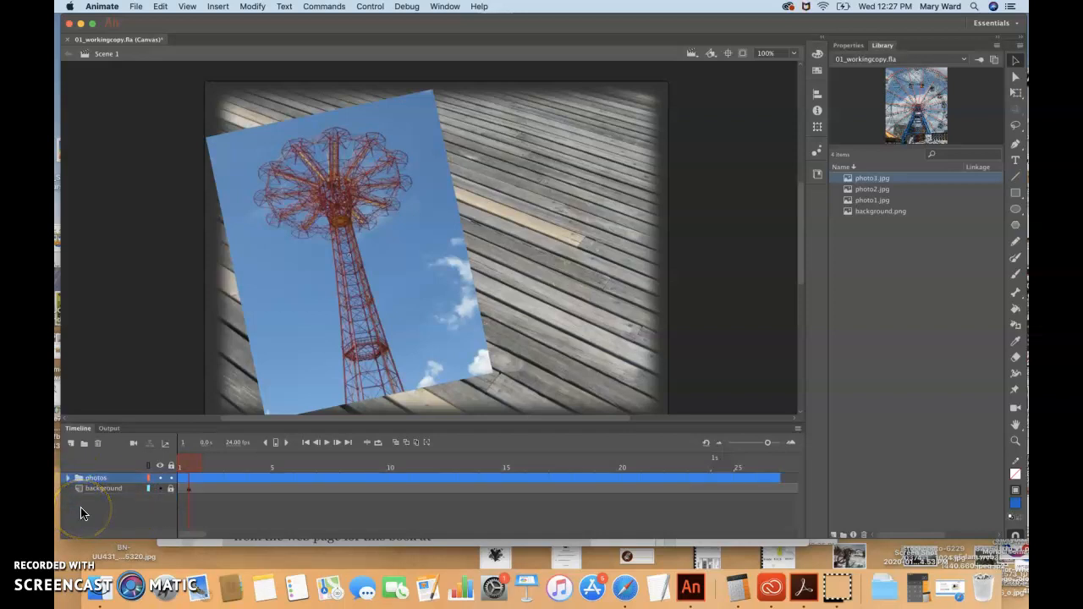
{"action": "left_click", "coordinate": [68, 479]}
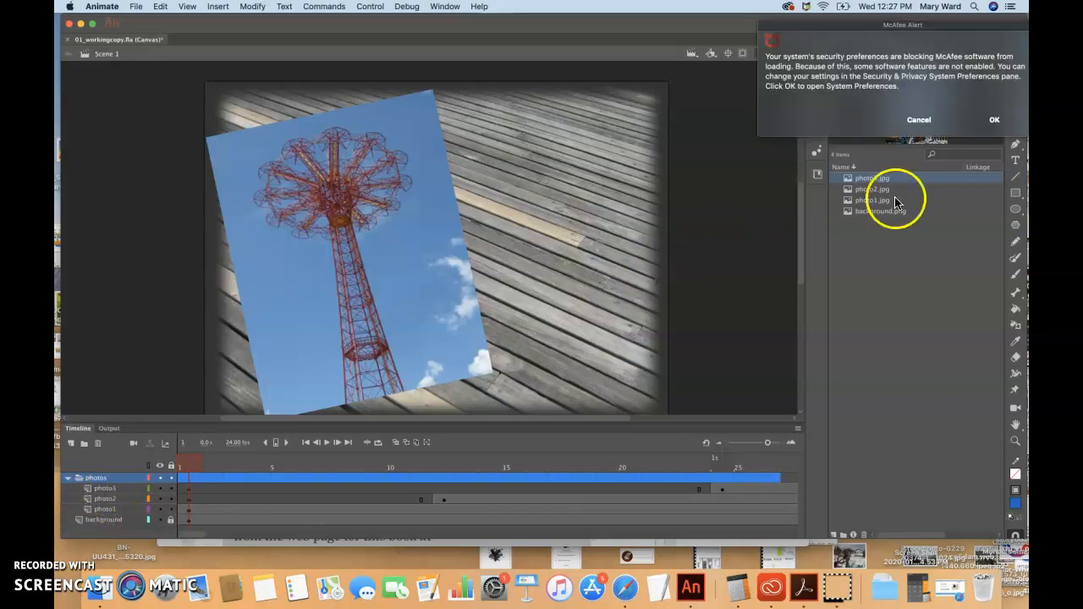
{"action": "left_click", "coordinate": [916, 122]}
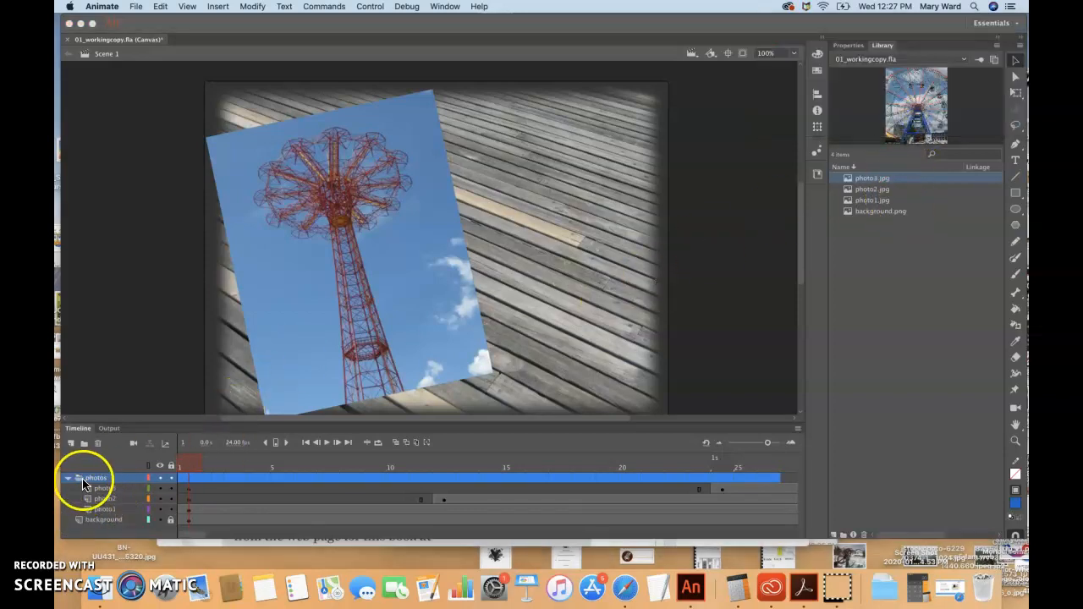
{"action": "left_click", "coordinate": [75, 540]}
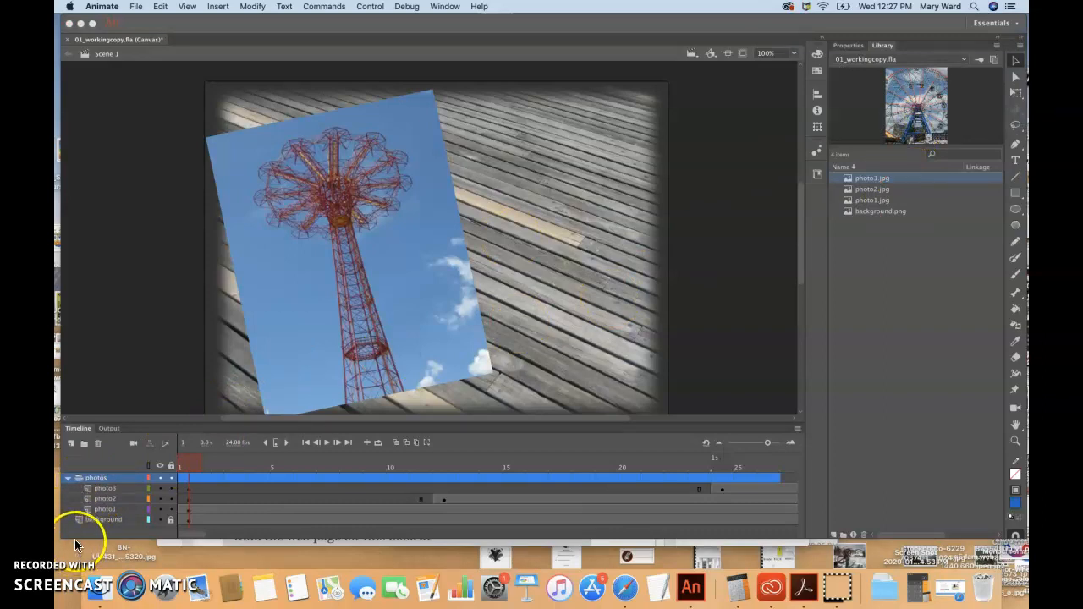
Examine the document properties and the position and size of the photo1 and photo2 bitmaps on the stage
{"action": "left_click", "coordinate": [851, 49]}
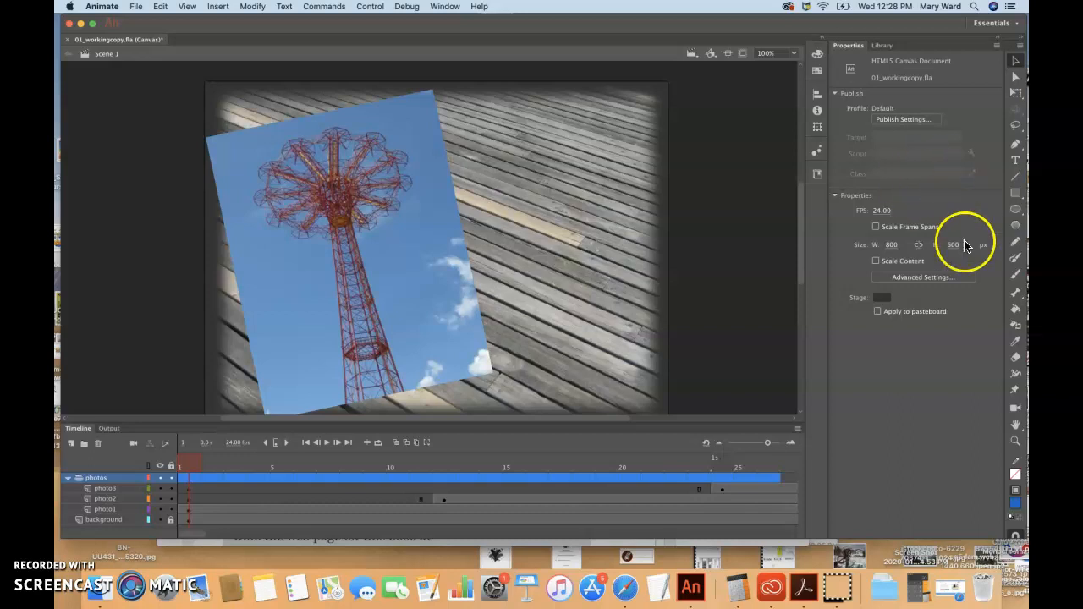
{"action": "left_click", "coordinate": [393, 335]}
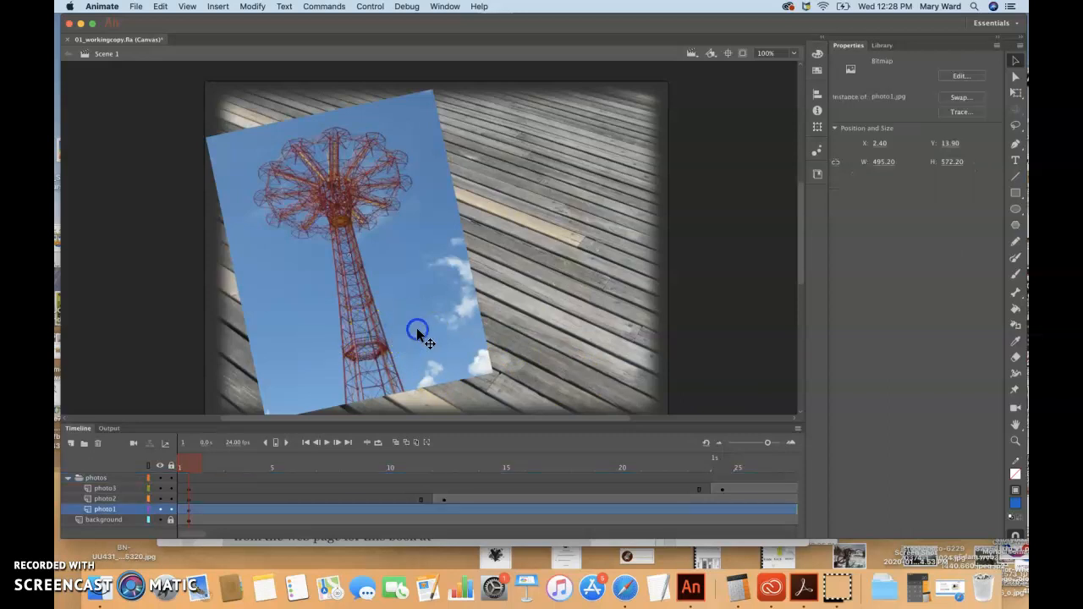
{"action": "left_click", "coordinate": [507, 498]}
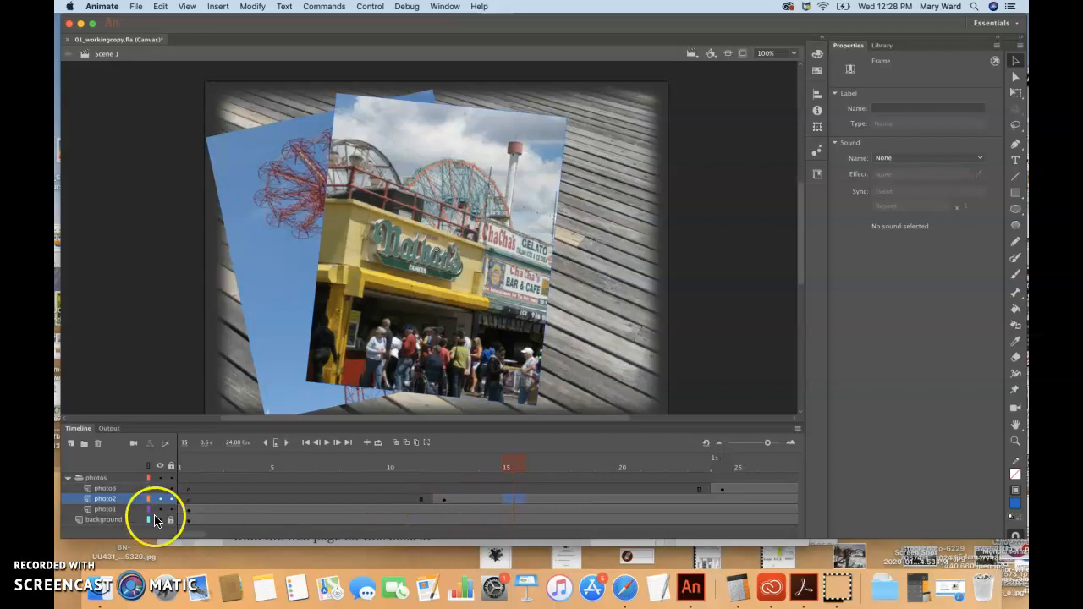
{"action": "left_click", "coordinate": [108, 498]}
{"action": "left_click", "coordinate": [113, 489]}
{"action": "left_click", "coordinate": [108, 499]}
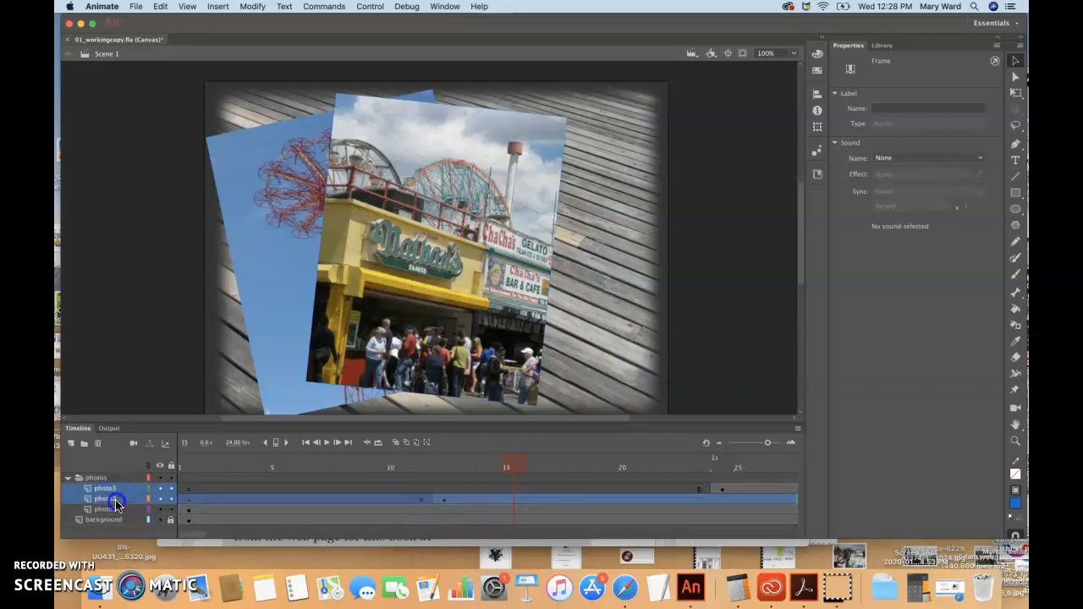
{"action": "left_click", "coordinate": [385, 292]}
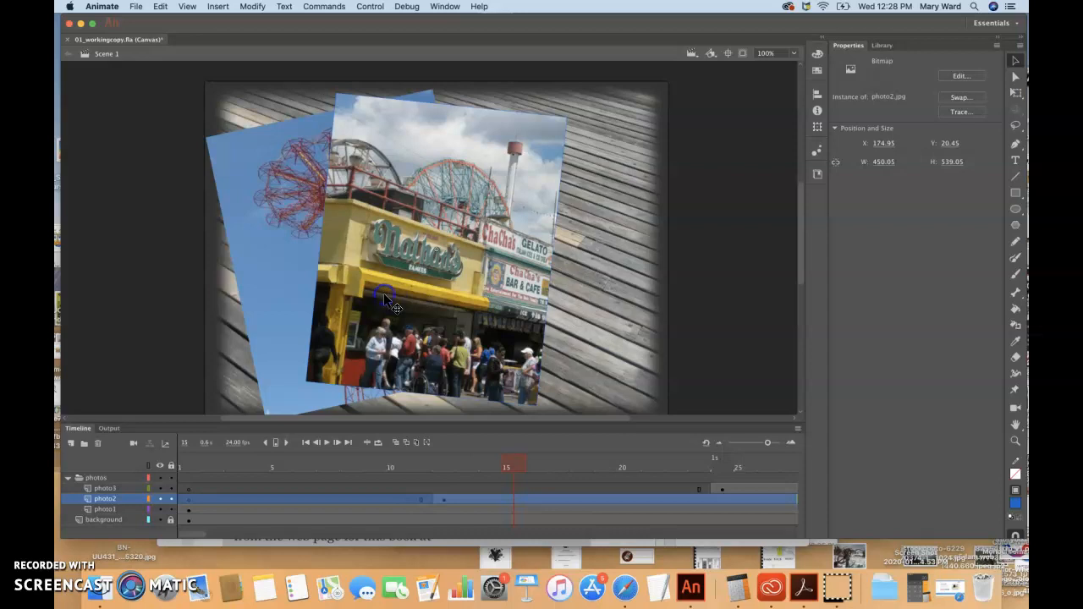
{"action": "left_click", "coordinate": [268, 242]}
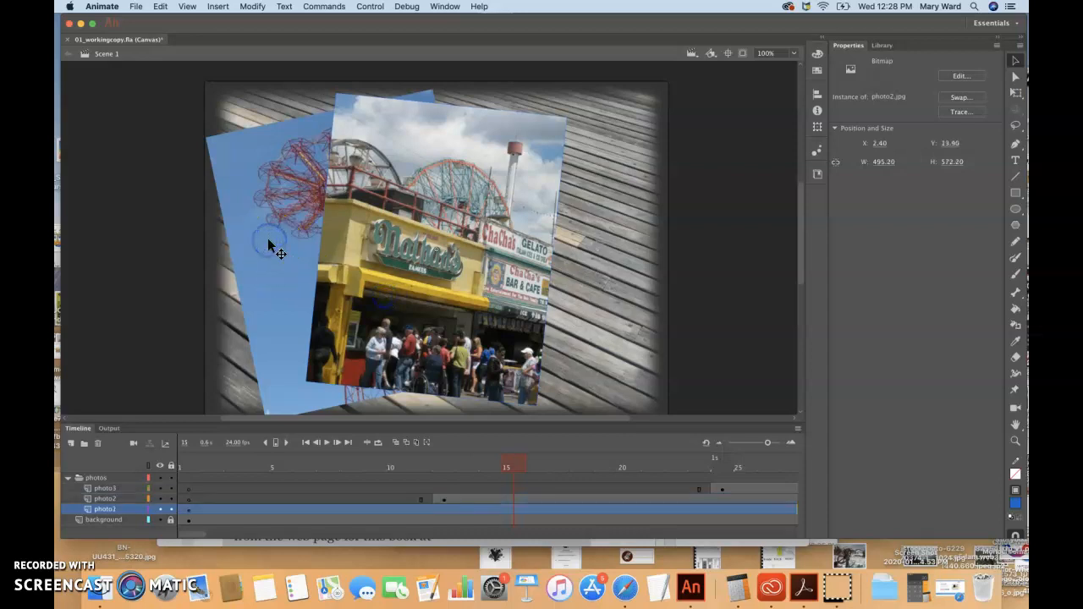
{"action": "left_click", "coordinate": [357, 271]}
{"action": "left_click", "coordinate": [286, 264]}
{"action": "left_click", "coordinate": [380, 271]}
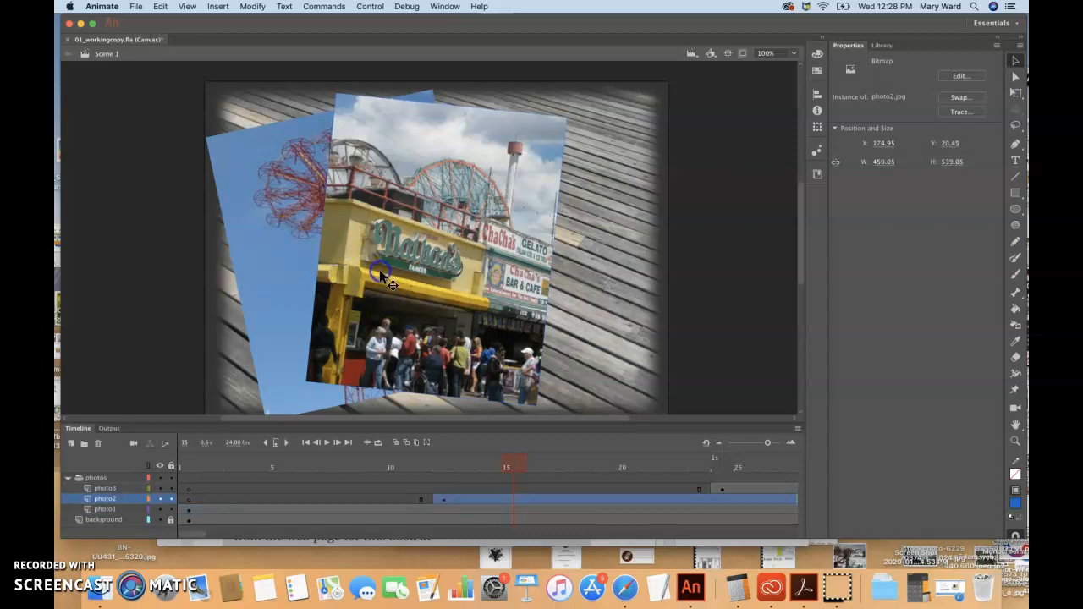
{"action": "left_click", "coordinate": [296, 266]}
{"action": "left_click", "coordinate": [658, 198]}
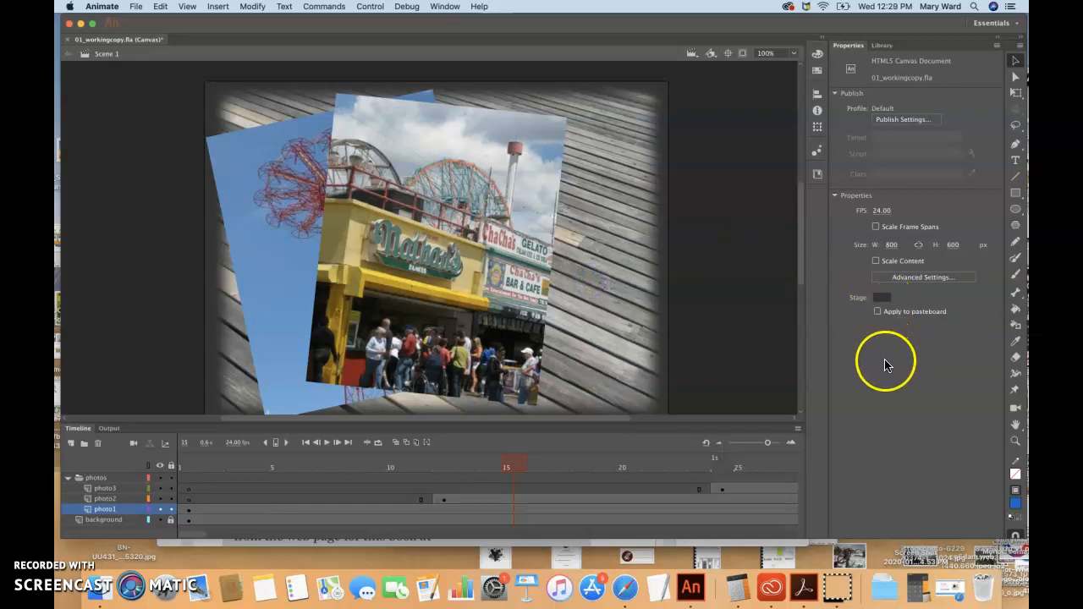
{"action": "left_click", "coordinate": [546, 227]}
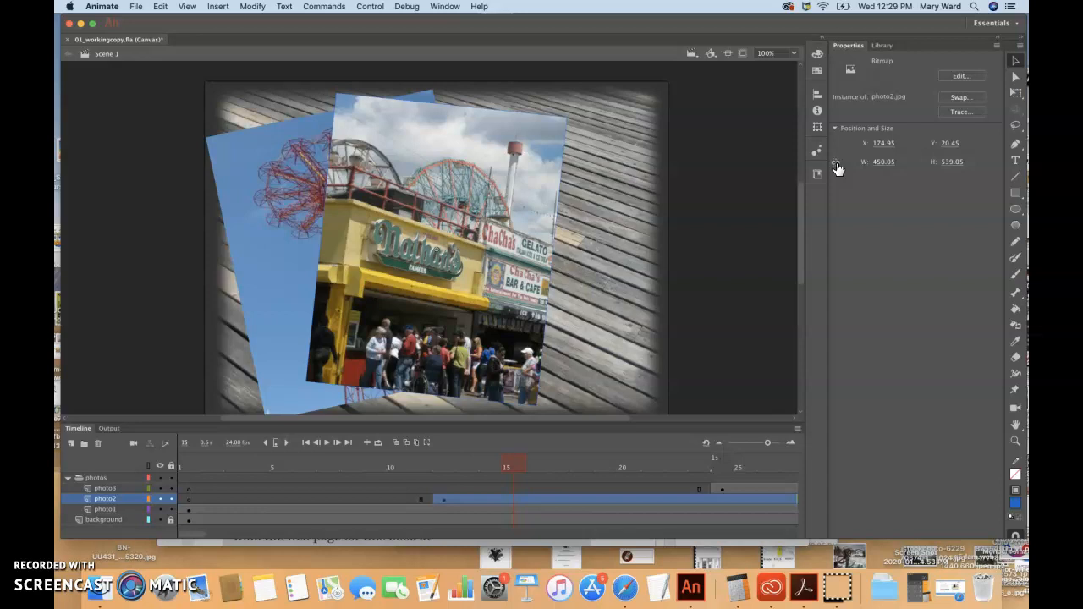
Move the playhead to frame 24, select the photo1 layer and preview photo1.jpg in the library
{"action": "left_click_drag", "start_coordinate": [514, 471], "coordinate": [730, 479]}
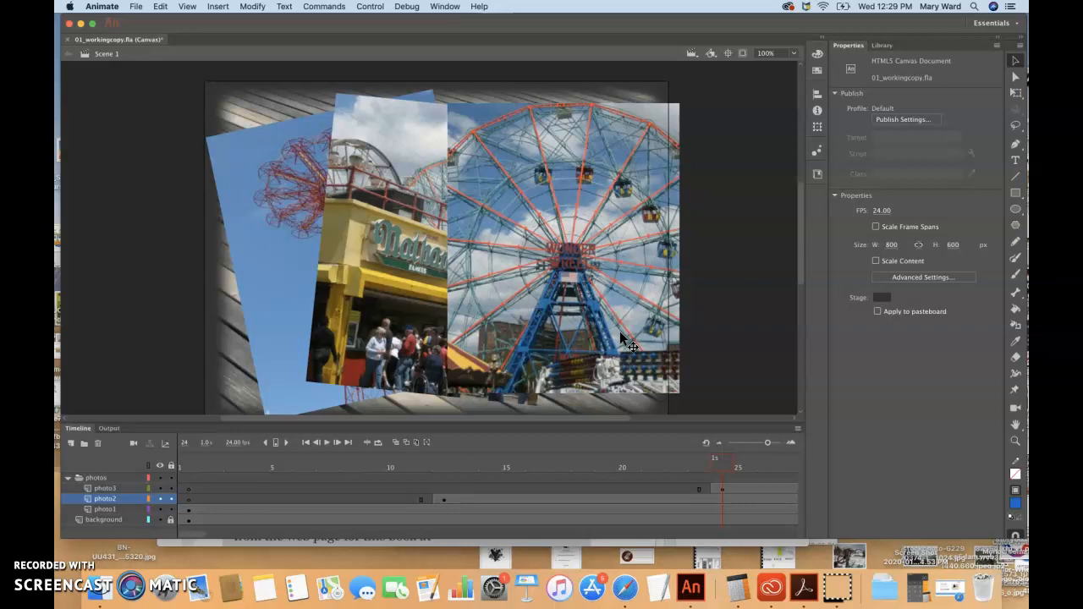
{"action": "left_click", "coordinate": [105, 508]}
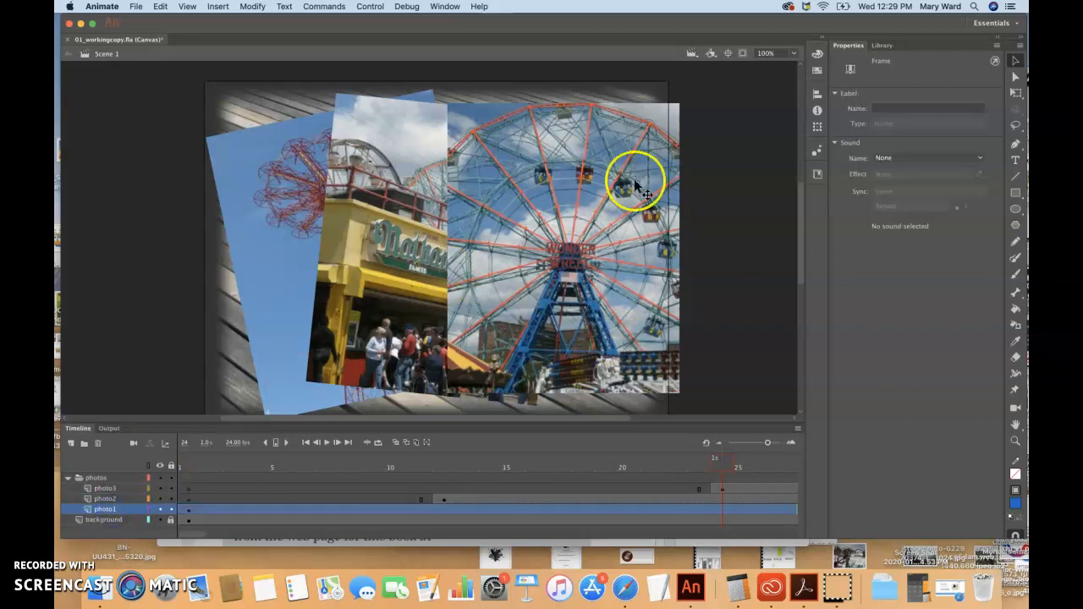
{"action": "left_click", "coordinate": [882, 45]}
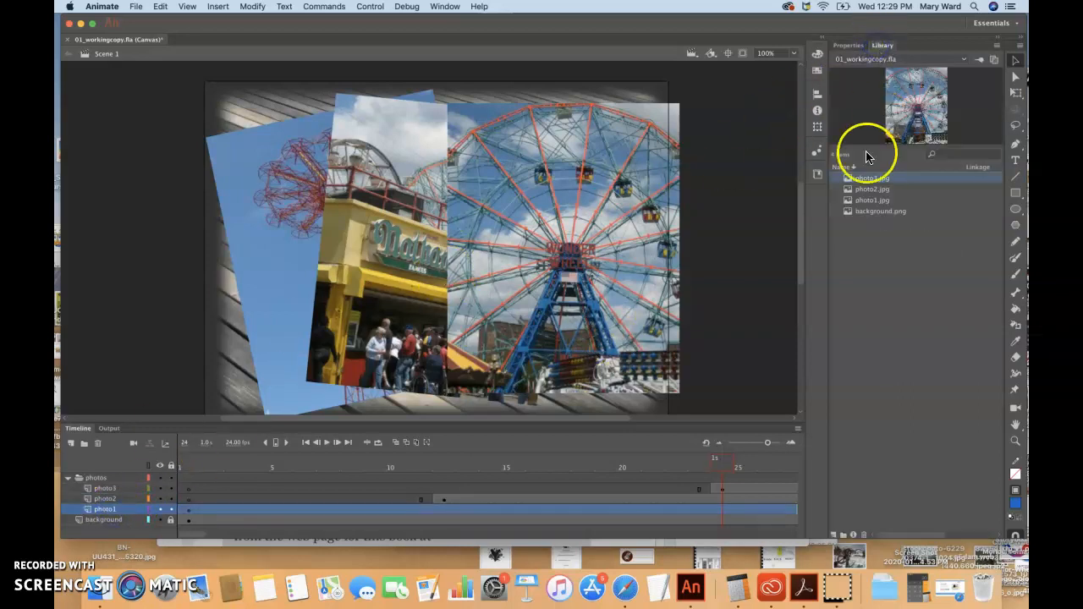
{"action": "left_click", "coordinate": [865, 202]}
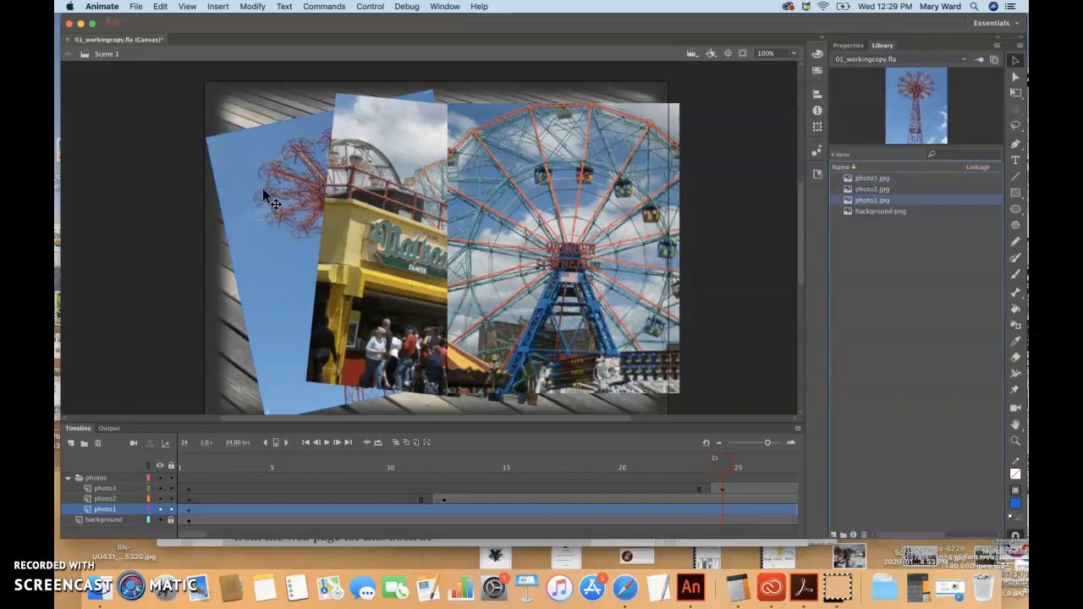
Position the photo1 bitmap on the stage at X 50 and Y 50
{"action": "left_click", "coordinate": [231, 145]}
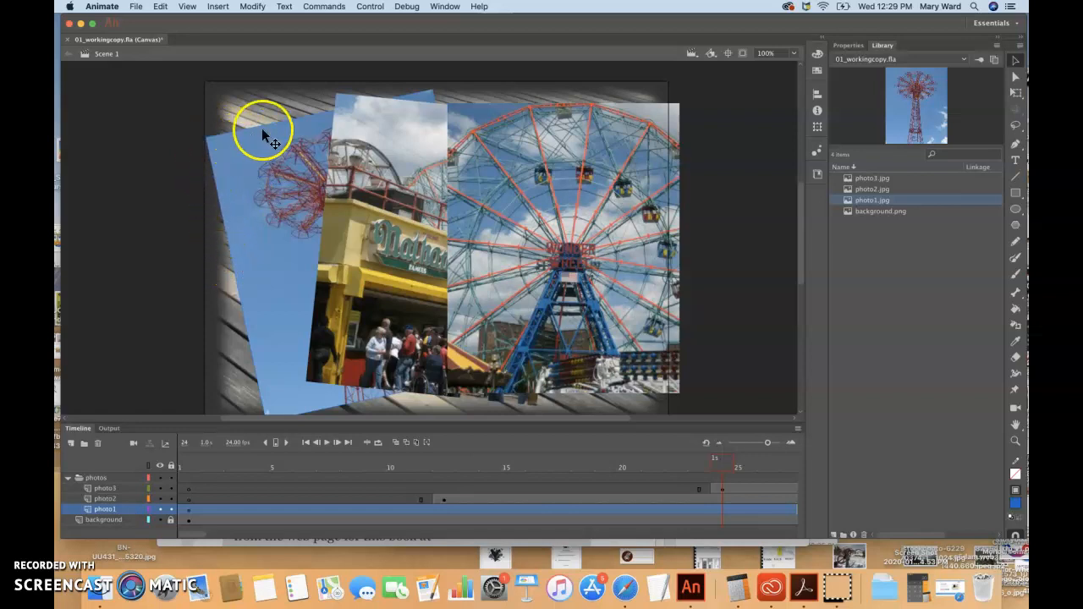
{"action": "left_click", "coordinate": [848, 44]}
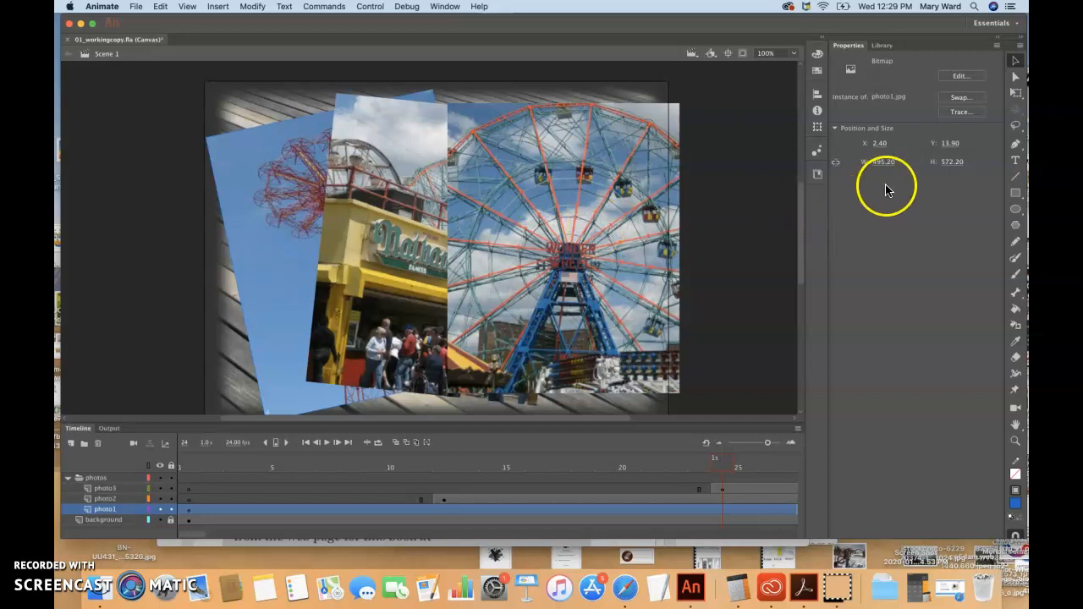
{"action": "left_click", "coordinate": [879, 144]}
{"action": "key", "text": "BackSpace"}
{"action": "key", "text": "BackSpace"}
{"action": "key", "text": "BackSpace"}
{"action": "key", "text": "BackSpace"}
{"action": "type", "text": "50"}
{"action": "left_click", "coordinate": [954, 146]}
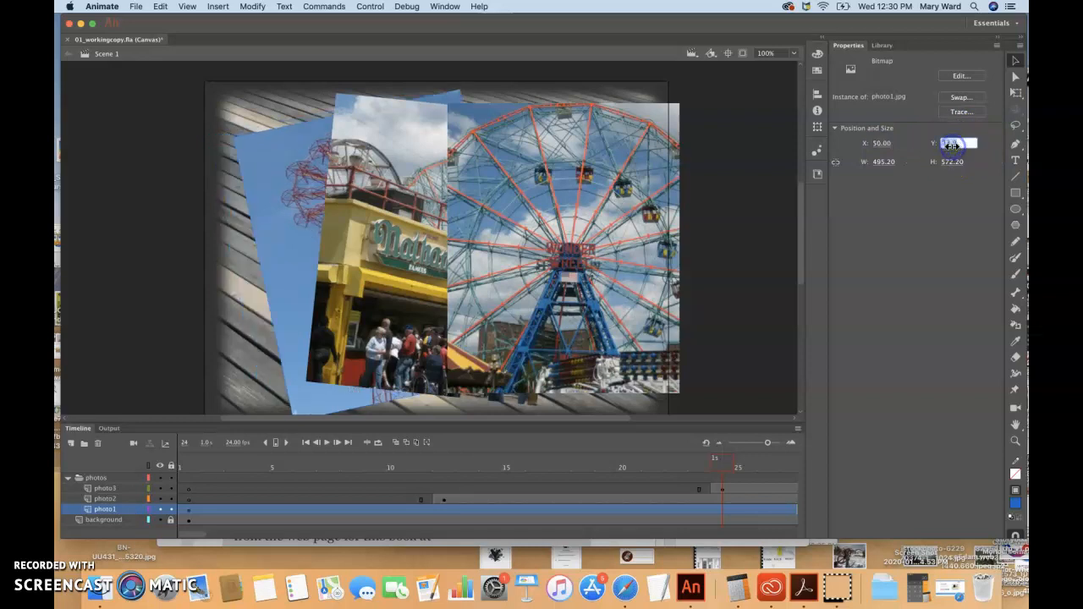
{"action": "type", "text": "50"}
{"action": "key", "text": "Return"}
{"action": "left_click", "coordinate": [899, 175]}
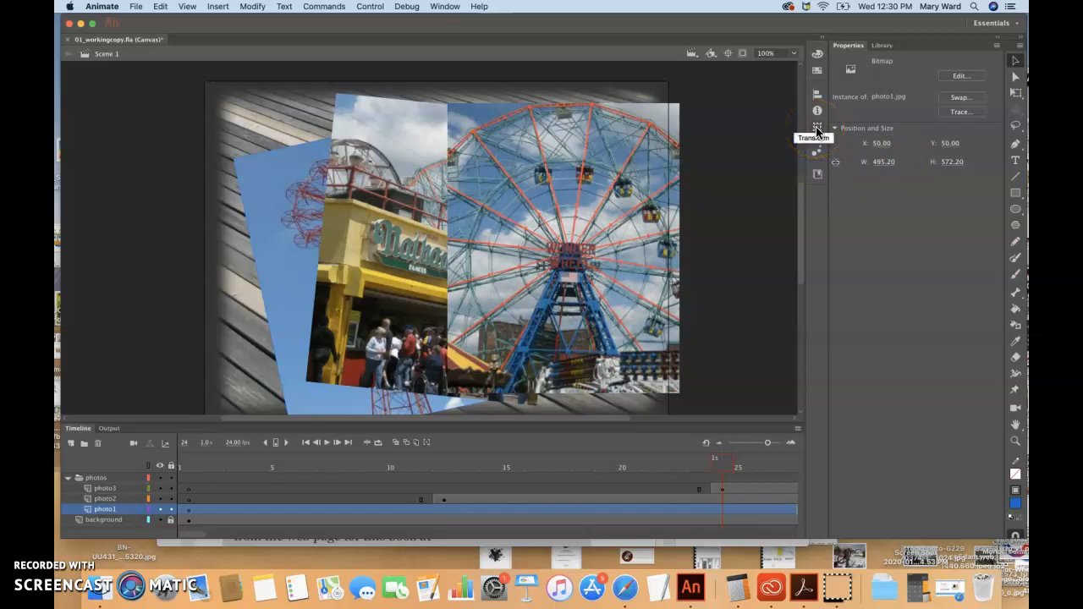
Set the rotation of the photo1 bitmap to -12 degrees using the Transform settings
{"action": "left_click", "coordinate": [444, 6]}
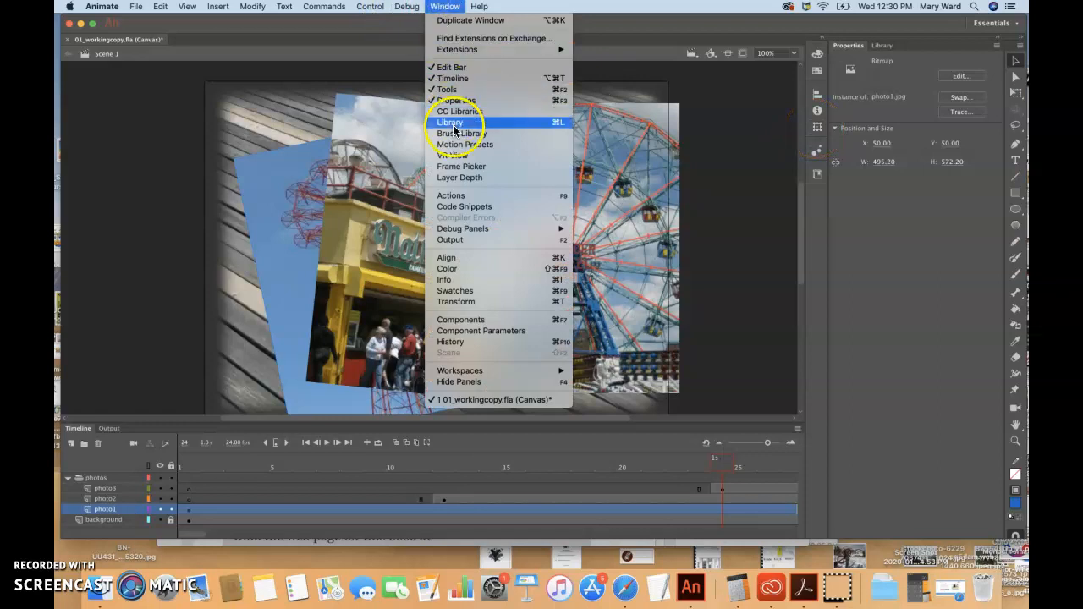
{"action": "left_click", "coordinate": [460, 303]}
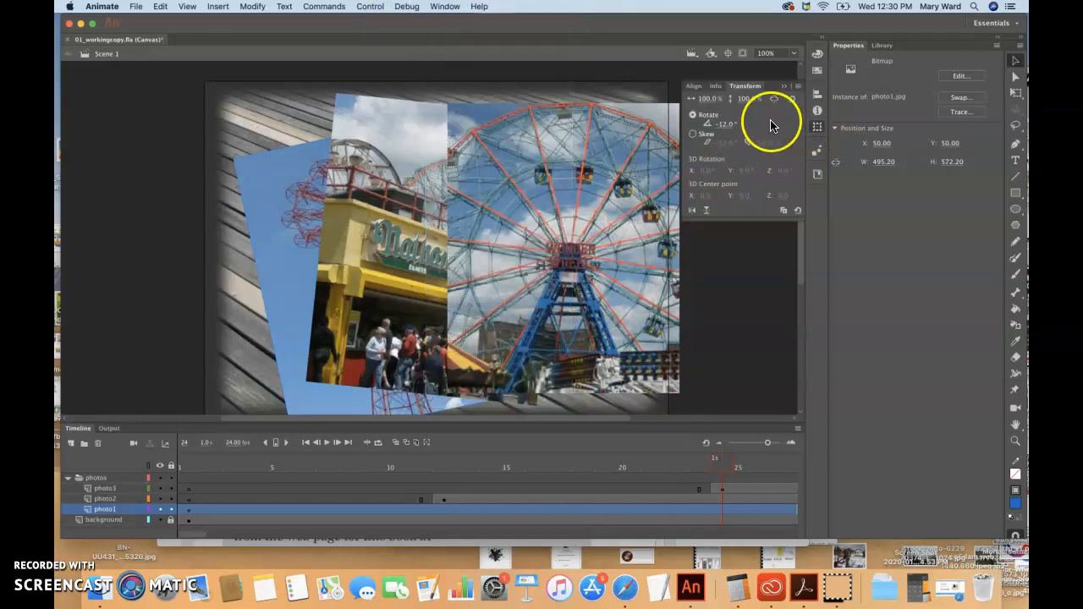
{"action": "left_click", "coordinate": [726, 124]}
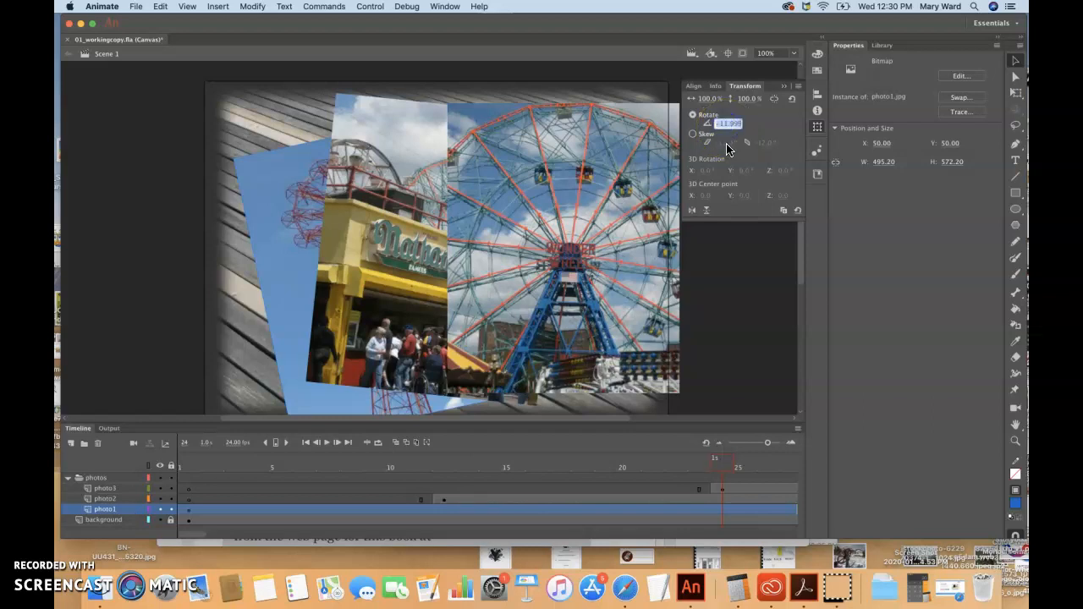
{"action": "type", "text": "-12"}
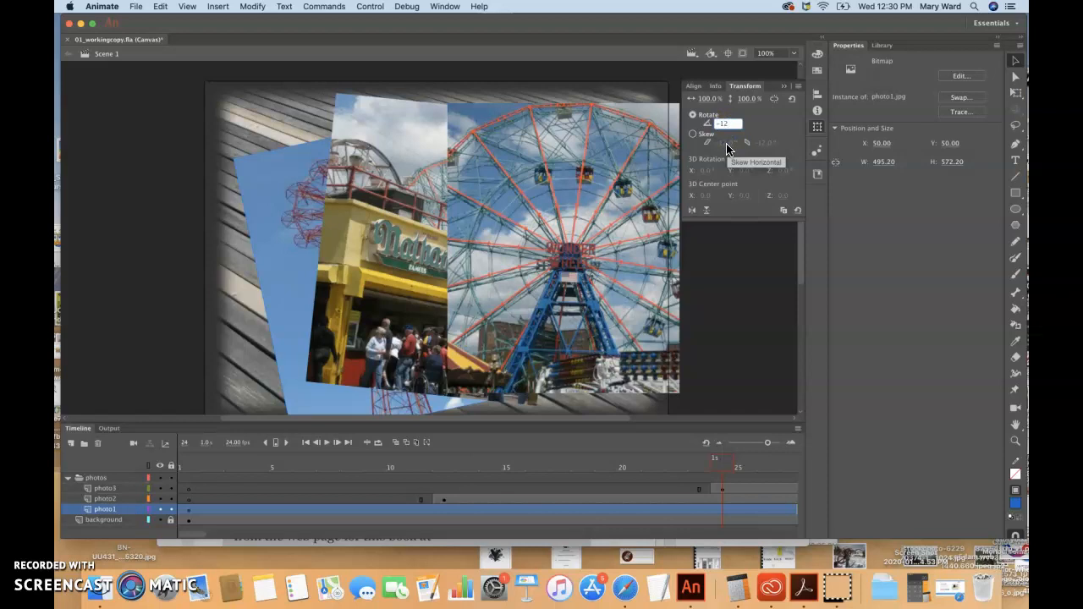
{"action": "key", "text": "Return"}
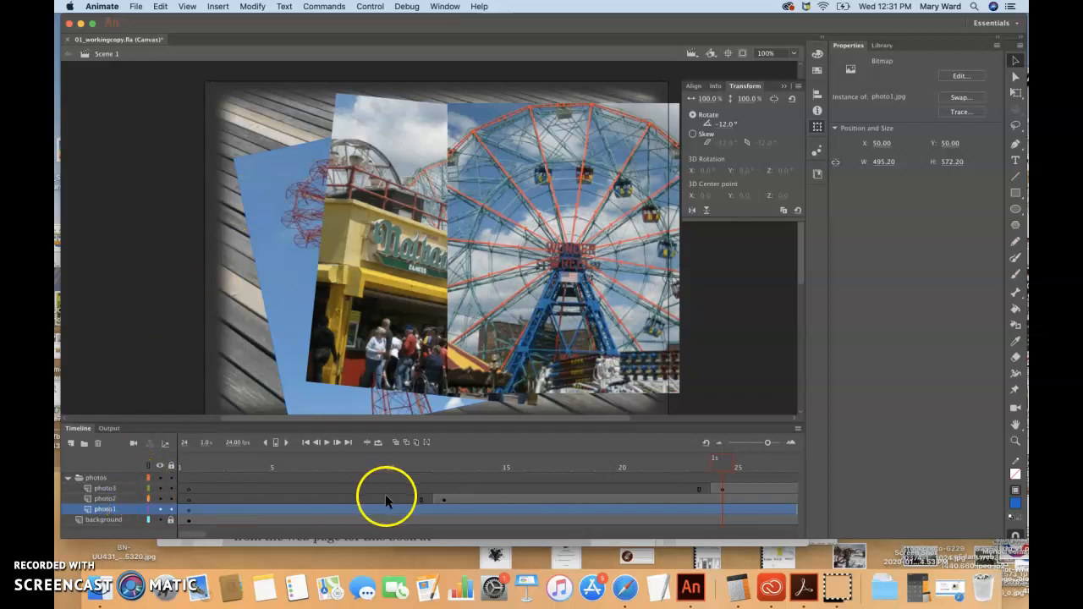
Select the photo2 bitmap at its frame 12 keyframe and position it at X 200 and Y 40
{"action": "left_click", "coordinate": [445, 500]}
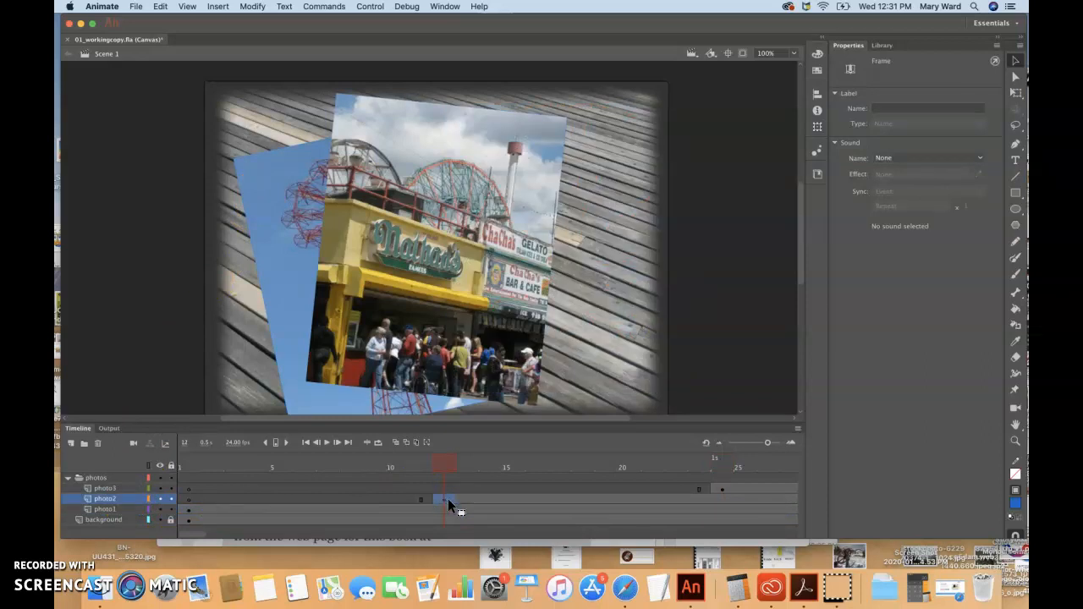
{"action": "left_click", "coordinate": [188, 509]}
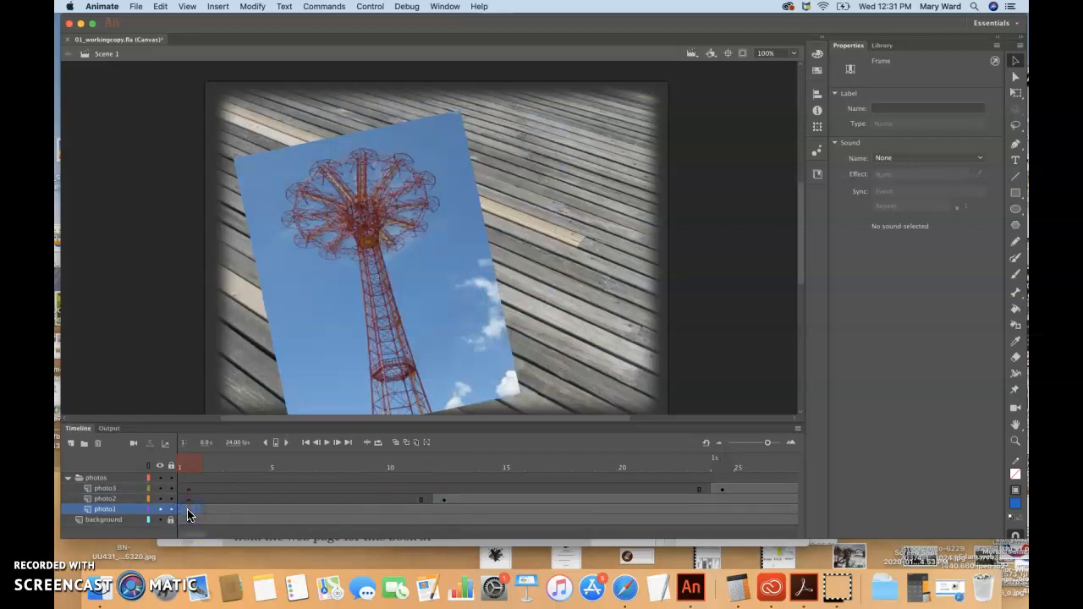
{"action": "left_click", "coordinate": [444, 499]}
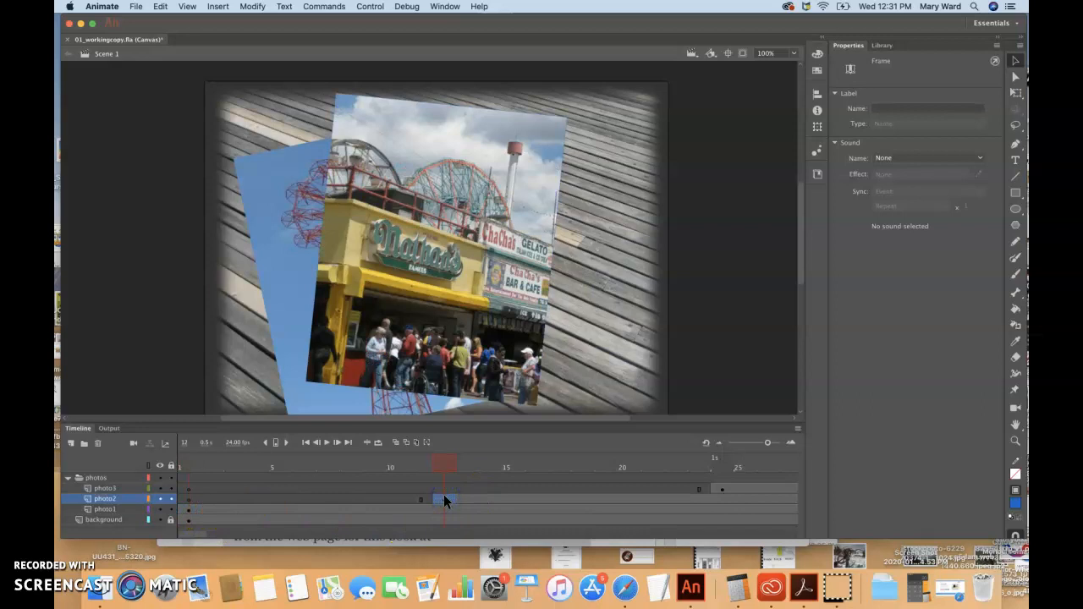
{"action": "left_click", "coordinate": [389, 241]}
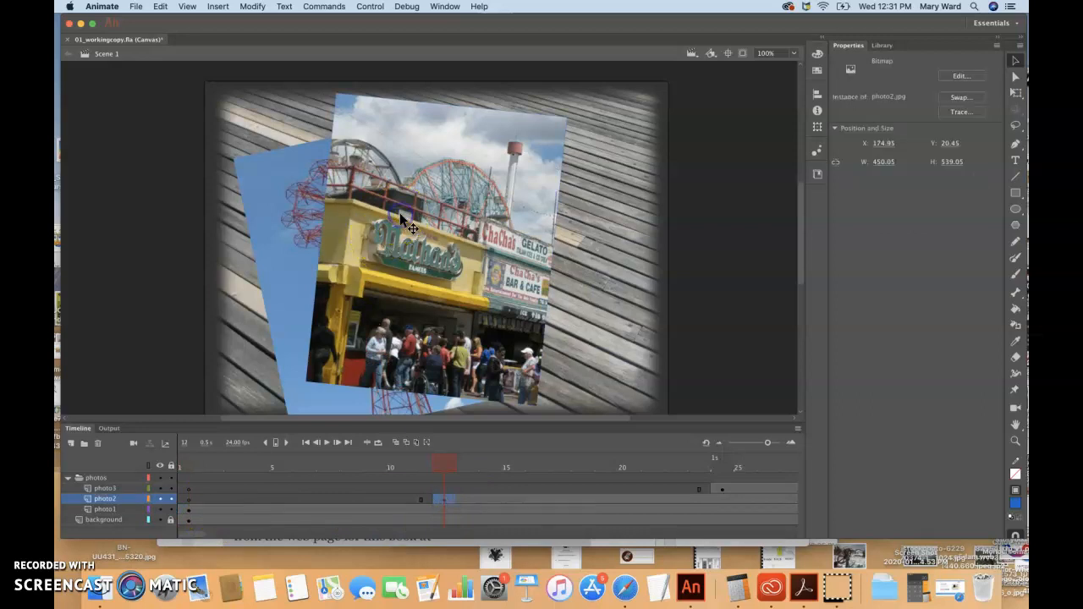
{"action": "left_click", "coordinate": [889, 142]}
{"action": "type", "text": "200"}
{"action": "left_click", "coordinate": [947, 144]}
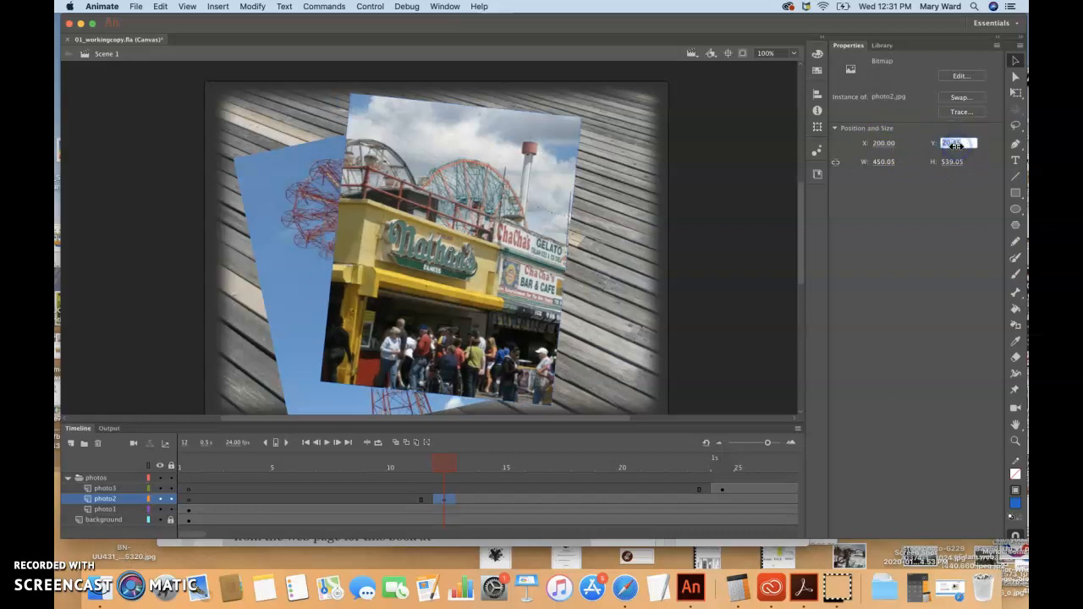
{"action": "type", "text": "40"}
{"action": "key", "text": "Return"}
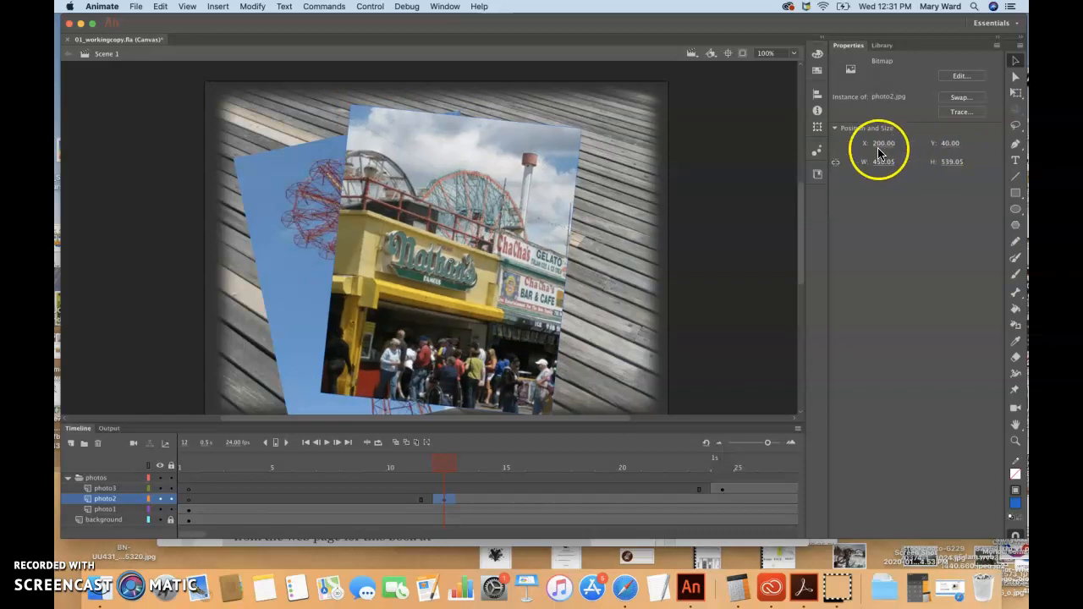
Set the rotation of the photo2 bitmap to 6 degrees
{"action": "left_click", "coordinate": [818, 128]}
{"action": "left_click", "coordinate": [721, 124]}
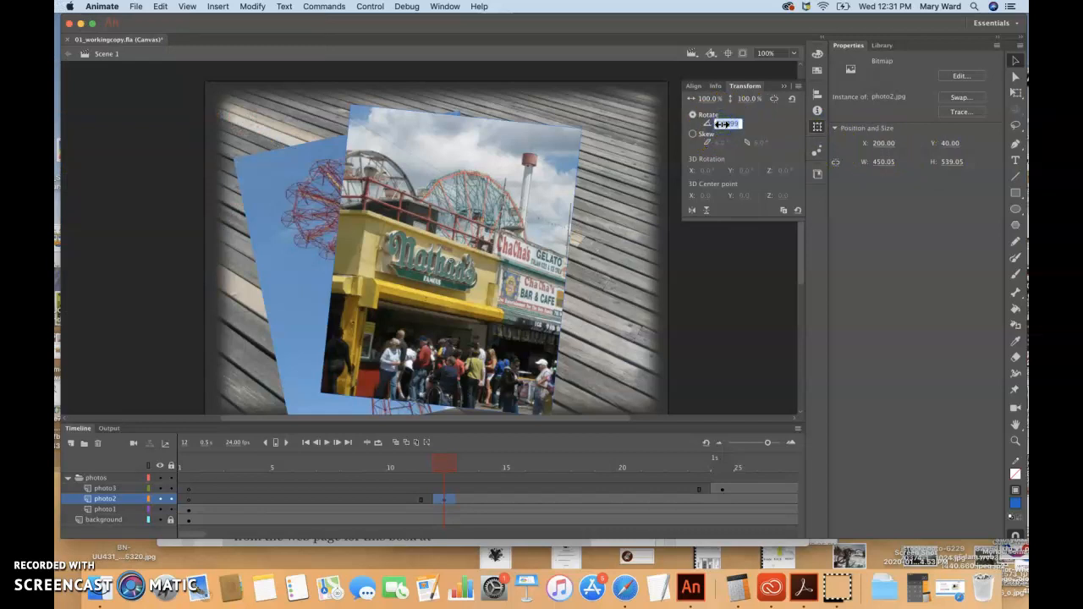
{"action": "type", "text": "6"}
{"action": "key", "text": "Return"}
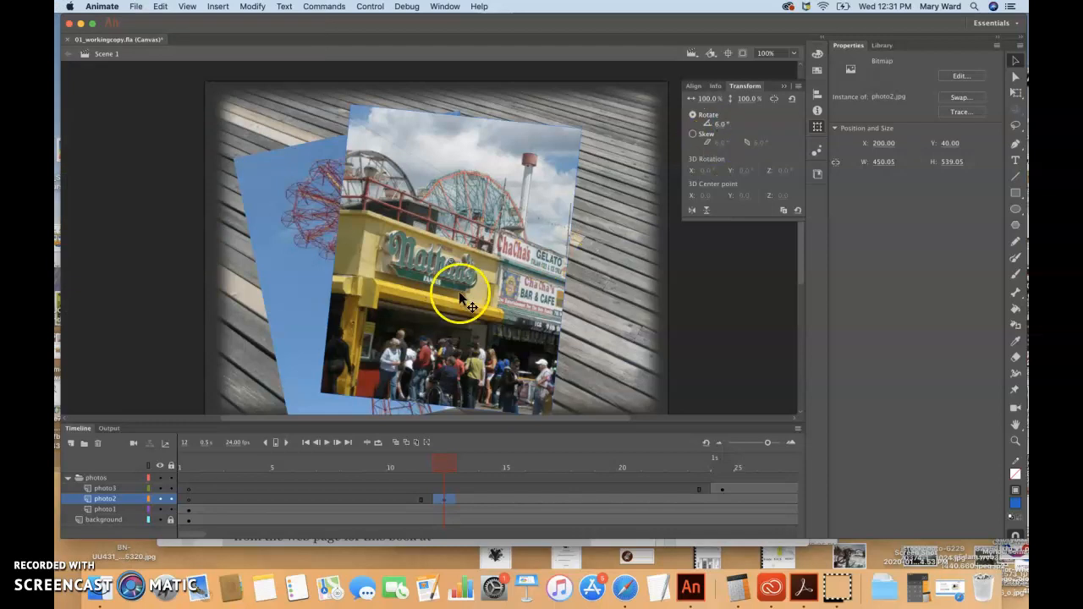
Select the photo3 bitmap at its frame 24 keyframe and position it at X 360 and Y 65
{"action": "left_click", "coordinate": [726, 489]}
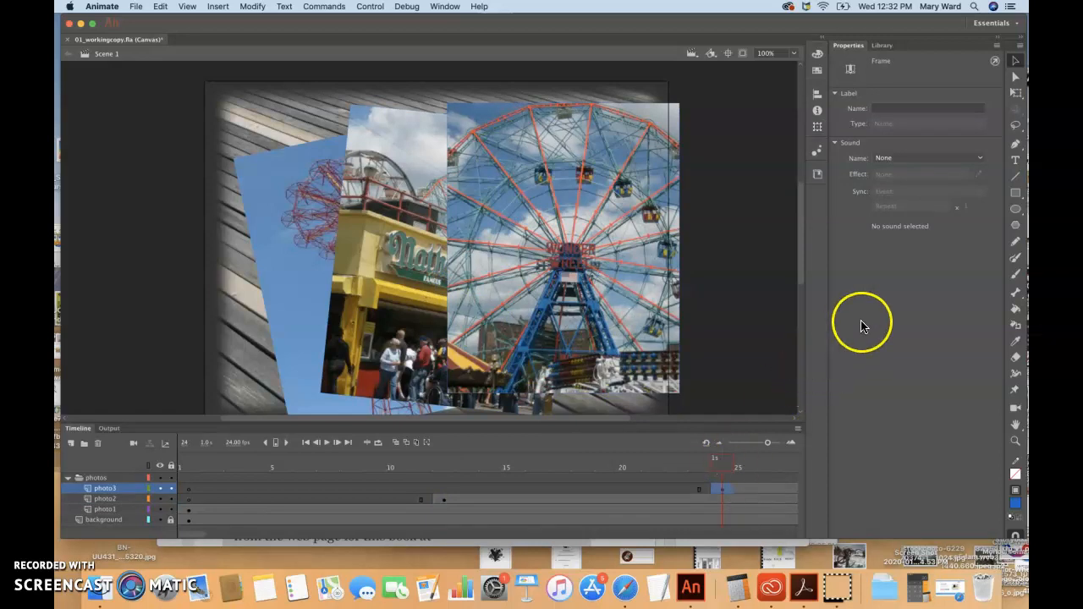
{"action": "left_click", "coordinate": [595, 313]}
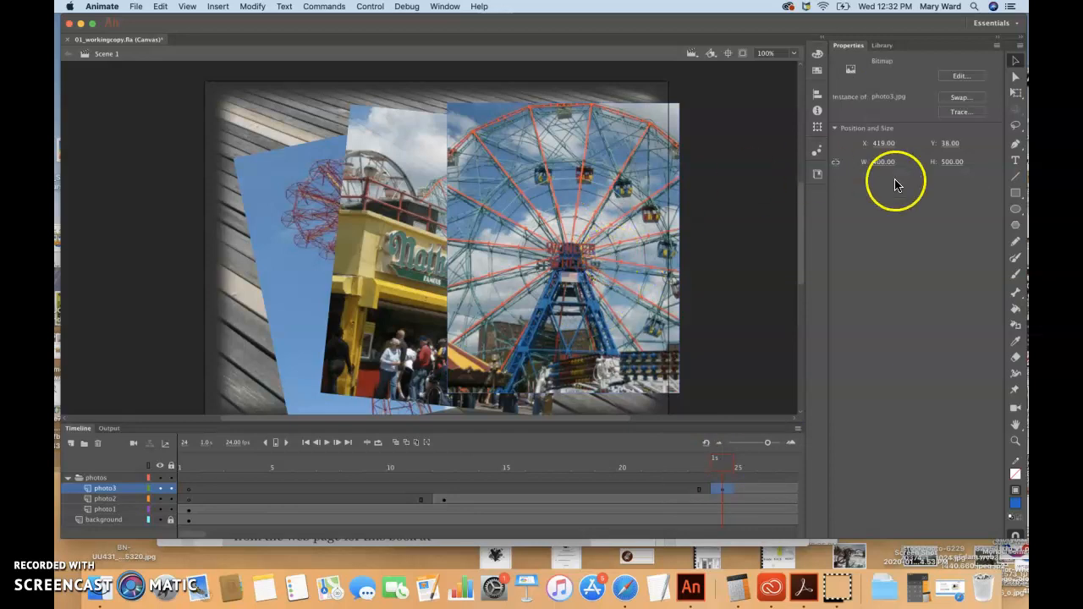
{"action": "left_click", "coordinate": [883, 144]}
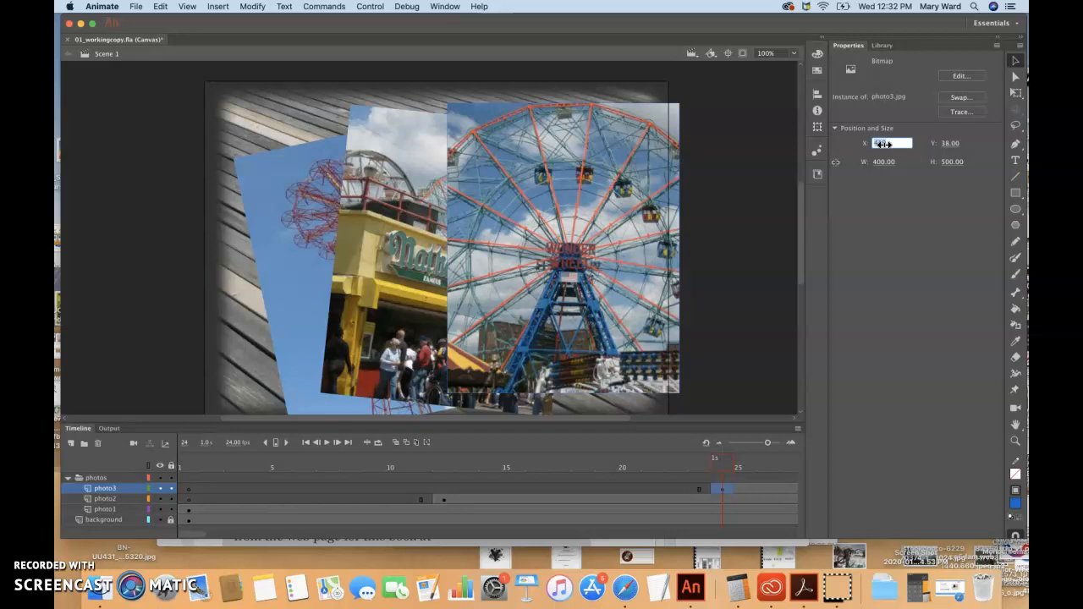
{"action": "type", "text": "360"}
{"action": "left_click", "coordinate": [950, 142]}
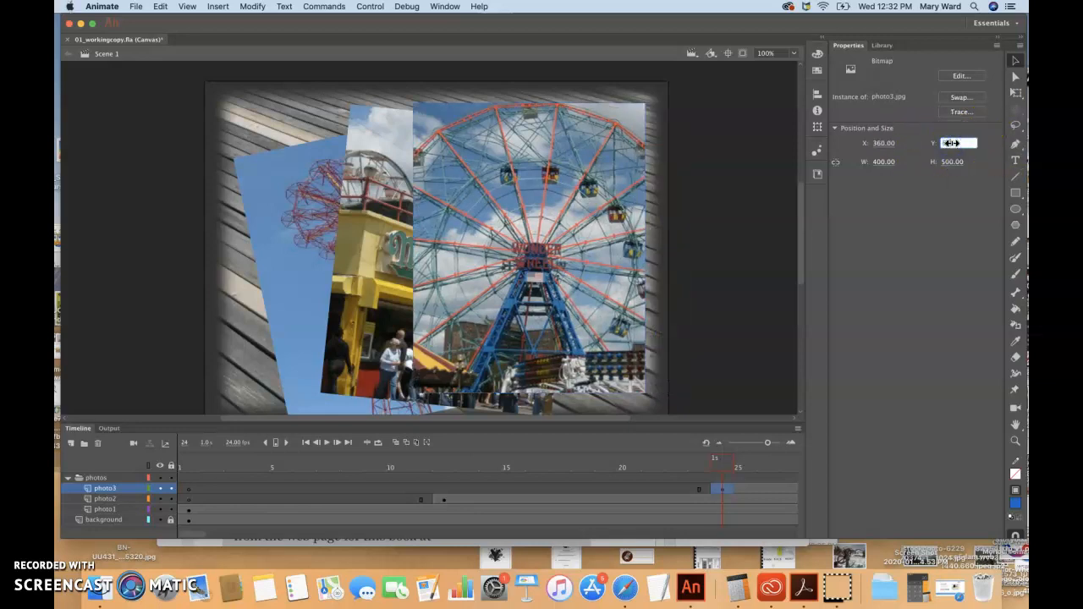
{"action": "type", "text": "60"}
{"action": "key", "text": "Return"}
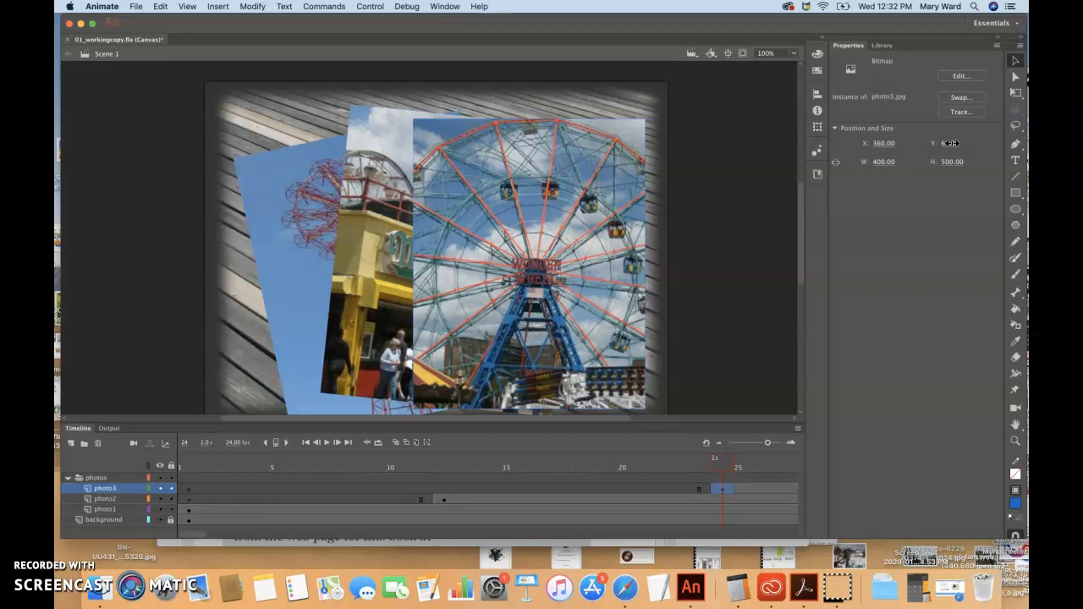
Rotate the photo3 bitmap to -2 degrees, and collapse the Transform settings
{"action": "left_click", "coordinate": [819, 128]}
{"action": "left_click", "coordinate": [719, 123]}
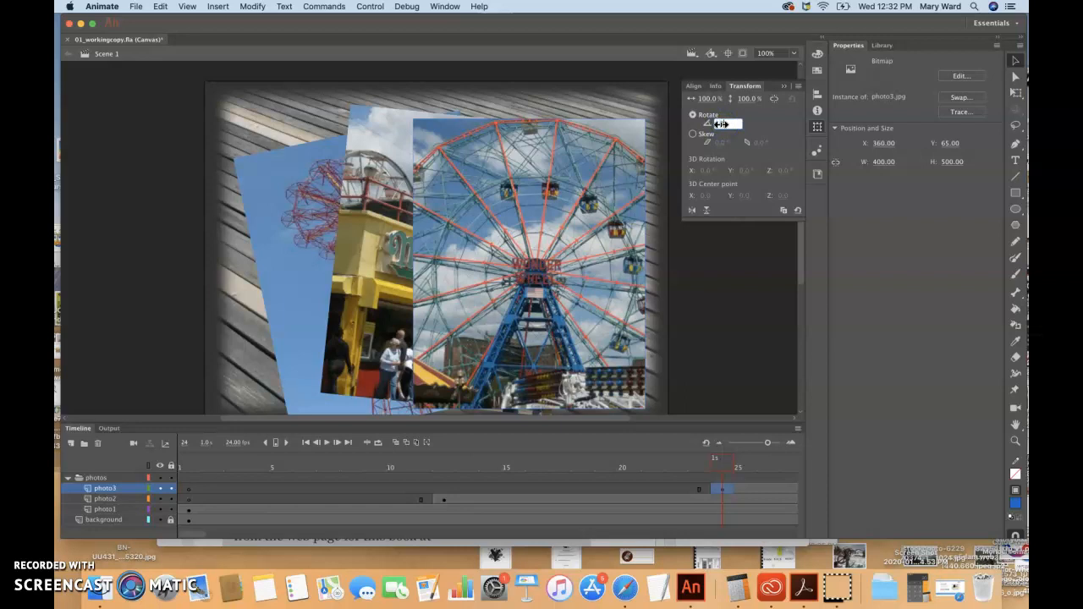
{"action": "type", "text": "-2"}
{"action": "key", "text": "Return"}
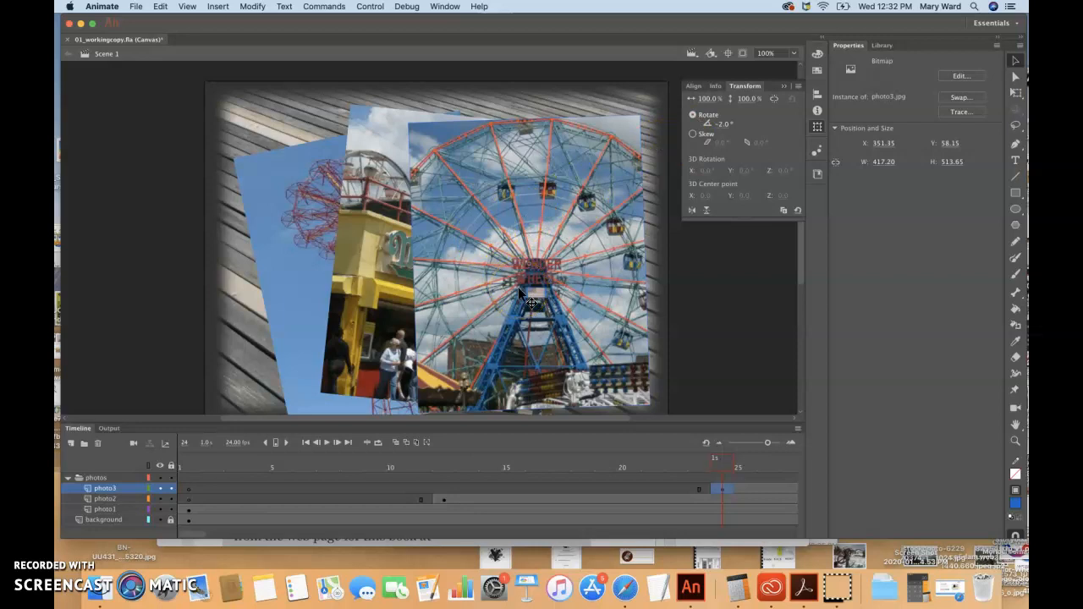
{"action": "scroll", "coordinate": [602, 349], "scroll_direction": "down", "scroll_amount": 5}
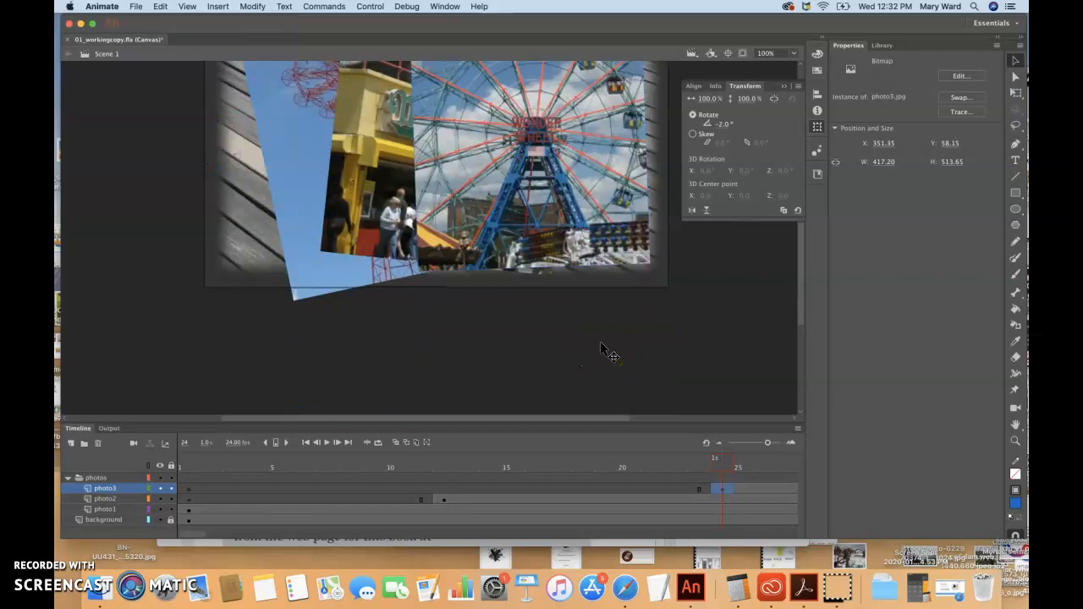
{"action": "scroll", "coordinate": [602, 348], "scroll_direction": "up", "scroll_amount": 3}
{"action": "scroll", "coordinate": [601, 349], "scroll_direction": "up", "scroll_amount": 2}
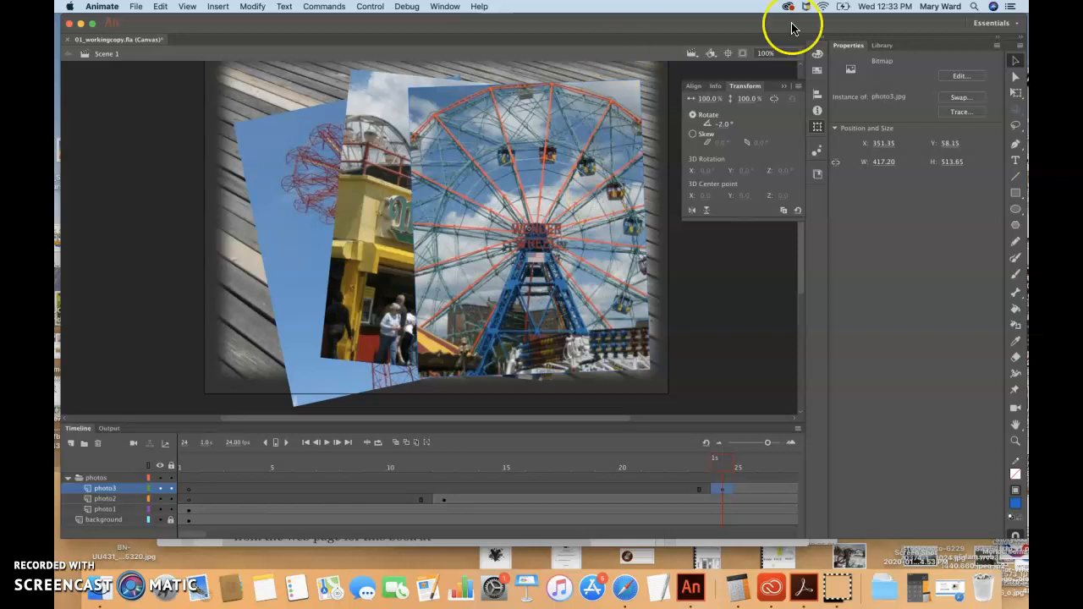
{"action": "left_click", "coordinate": [784, 90]}
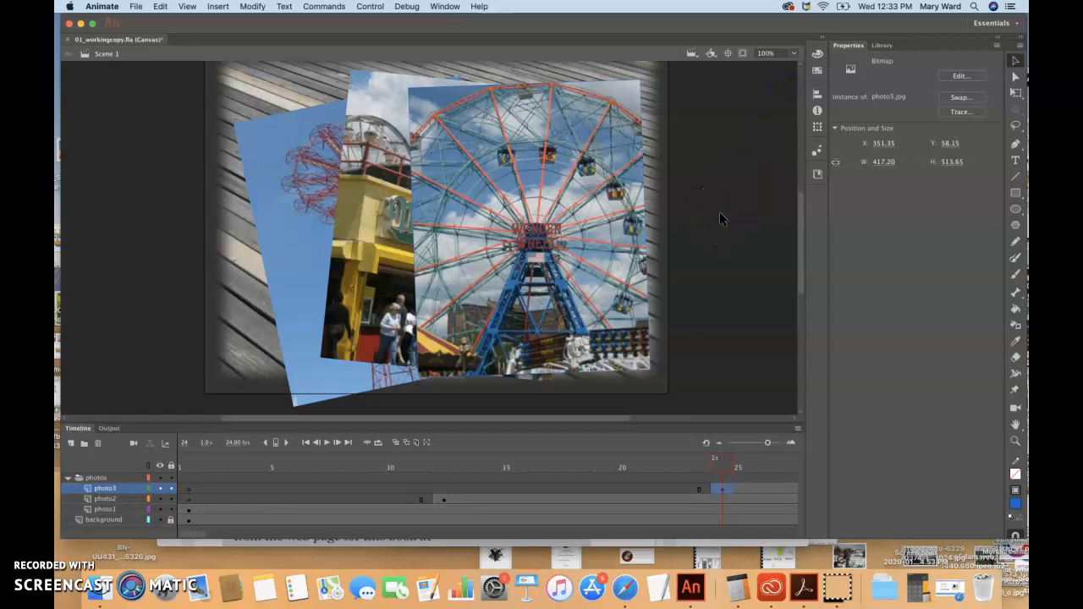
{"action": "left_click", "coordinate": [74, 535]}
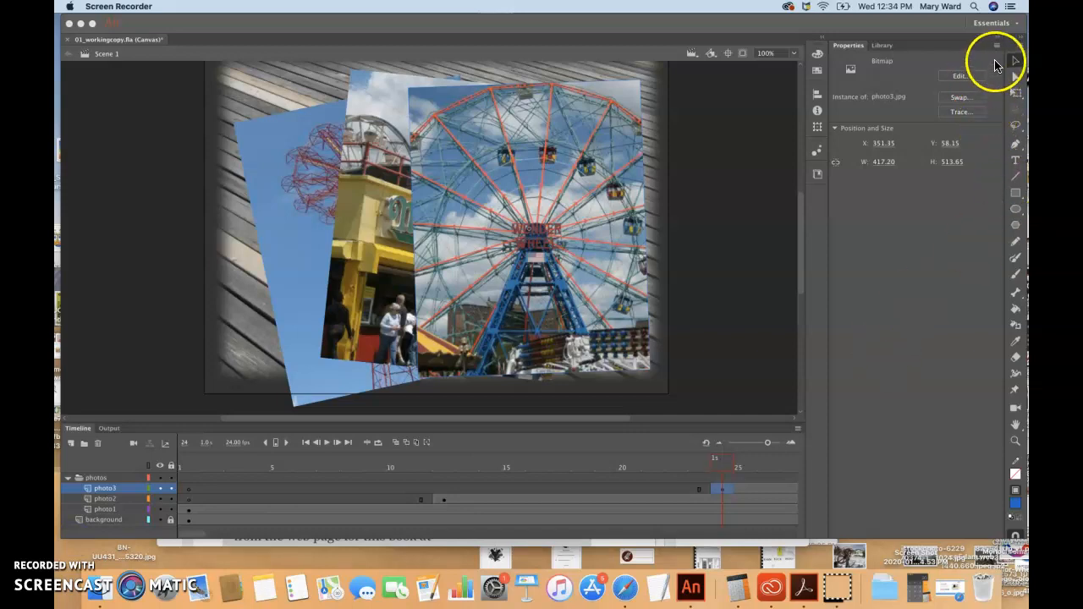
{"action": "left_click", "coordinate": [884, 47]}
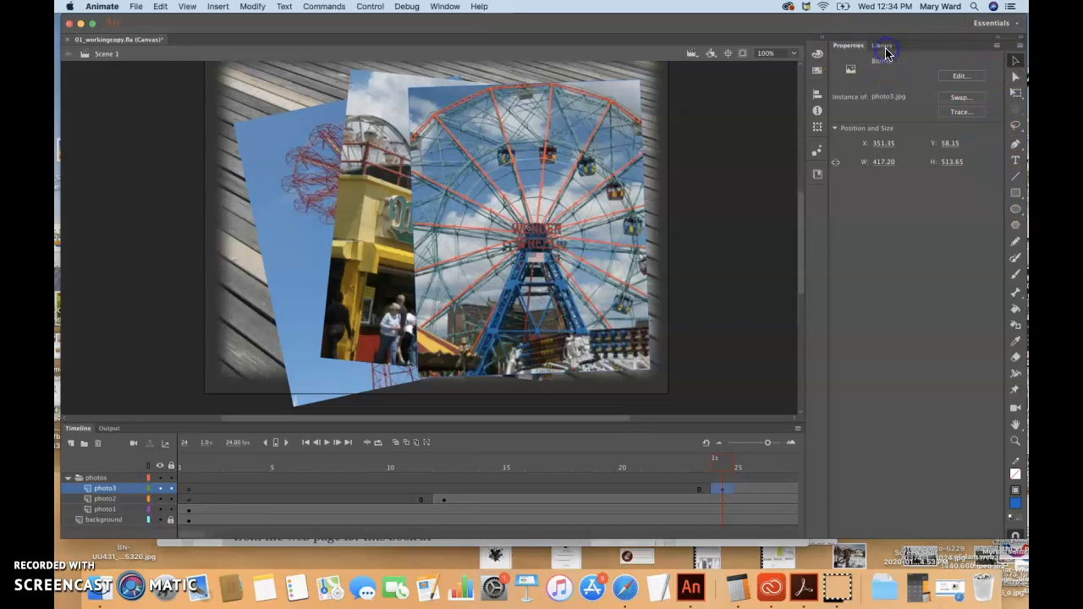
{"action": "left_click", "coordinate": [848, 45]}
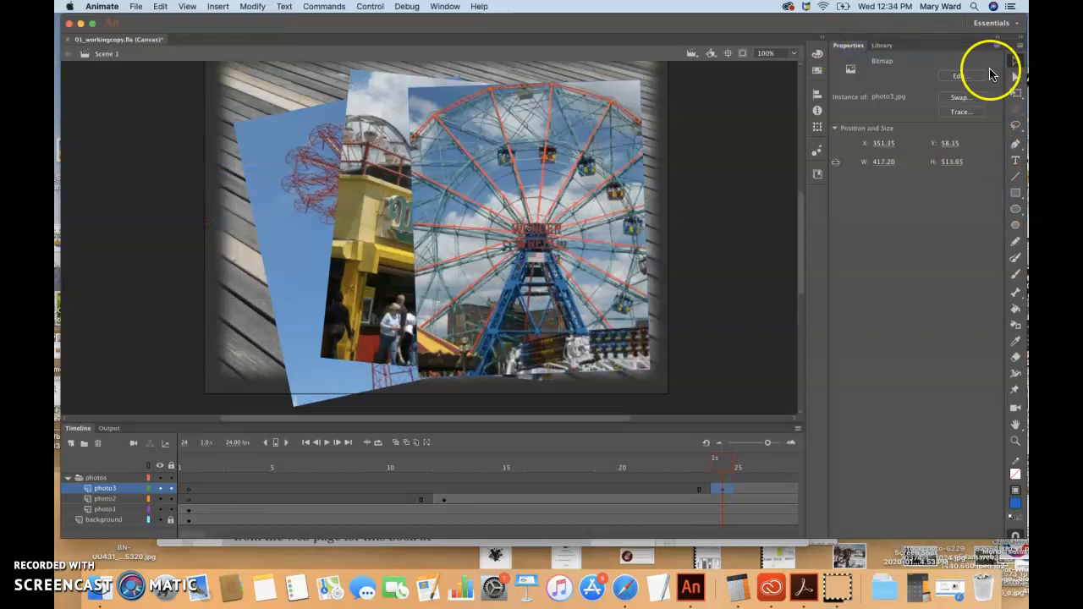
{"action": "left_click", "coordinate": [997, 47]}
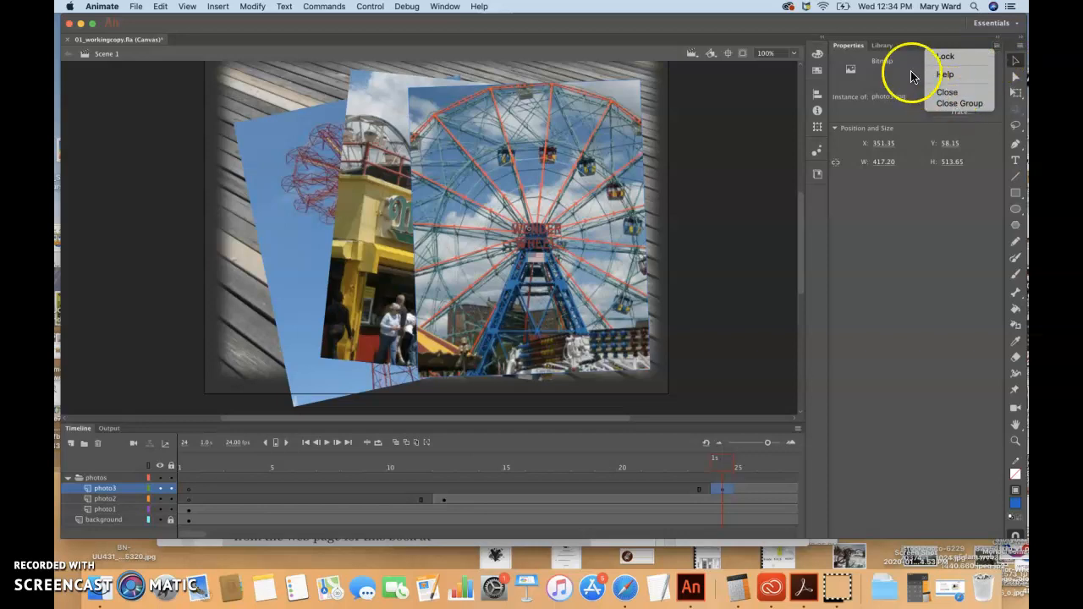
Collapse the Properties and Library panels and expand them again
{"action": "left_click", "coordinate": [848, 46]}
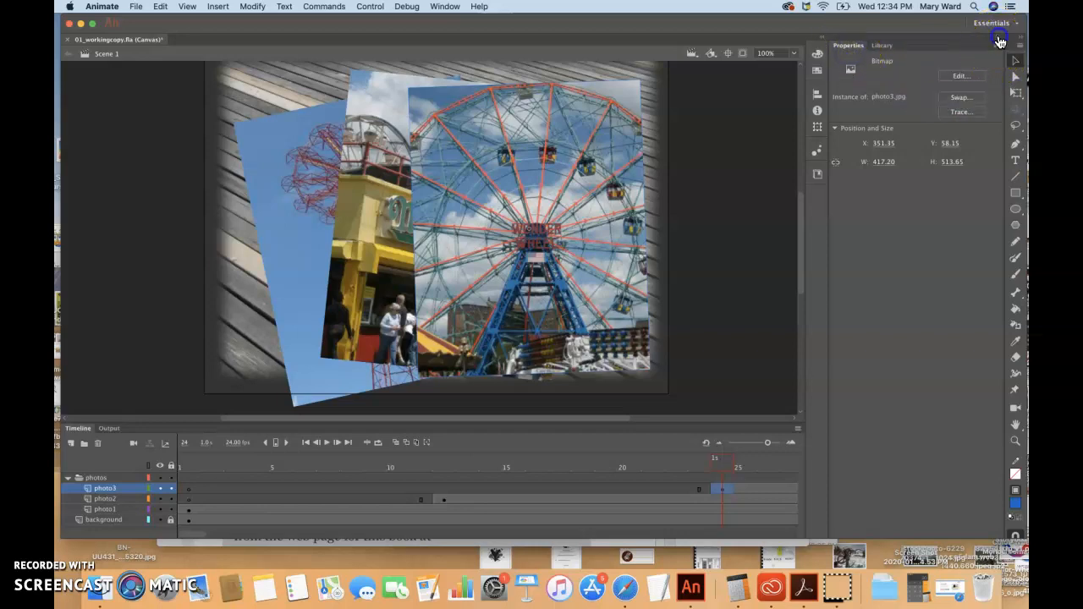
{"action": "left_click", "coordinate": [1000, 38]}
{"action": "left_click", "coordinate": [999, 40]}
{"action": "left_click", "coordinate": [999, 39]}
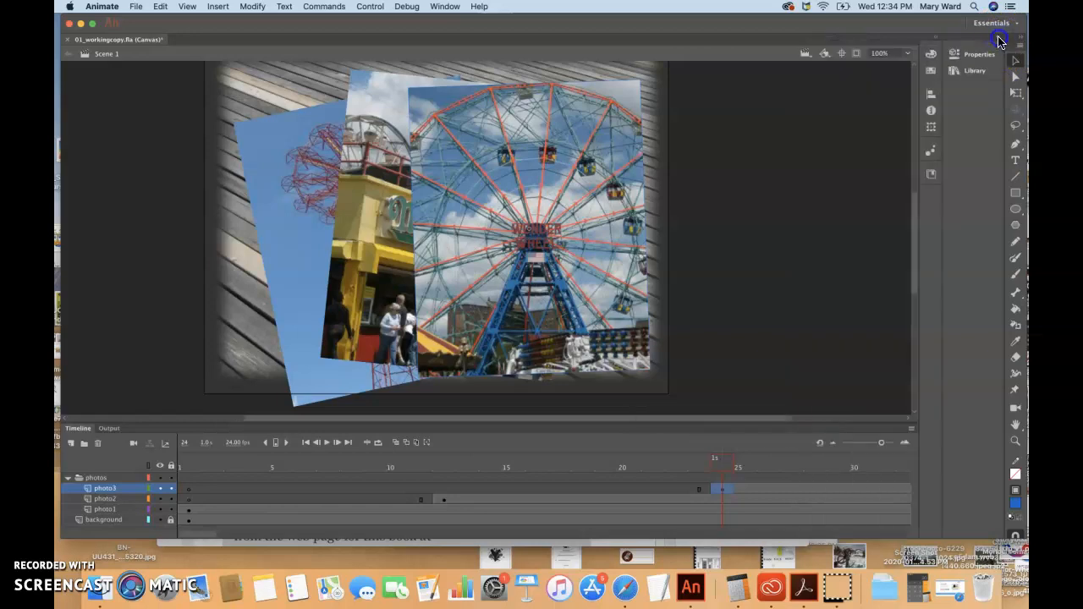
{"action": "left_click", "coordinate": [999, 40]}
Show and hide the Color settings, and expand the docked icon panels and collapse them again
{"action": "left_click", "coordinate": [816, 56]}
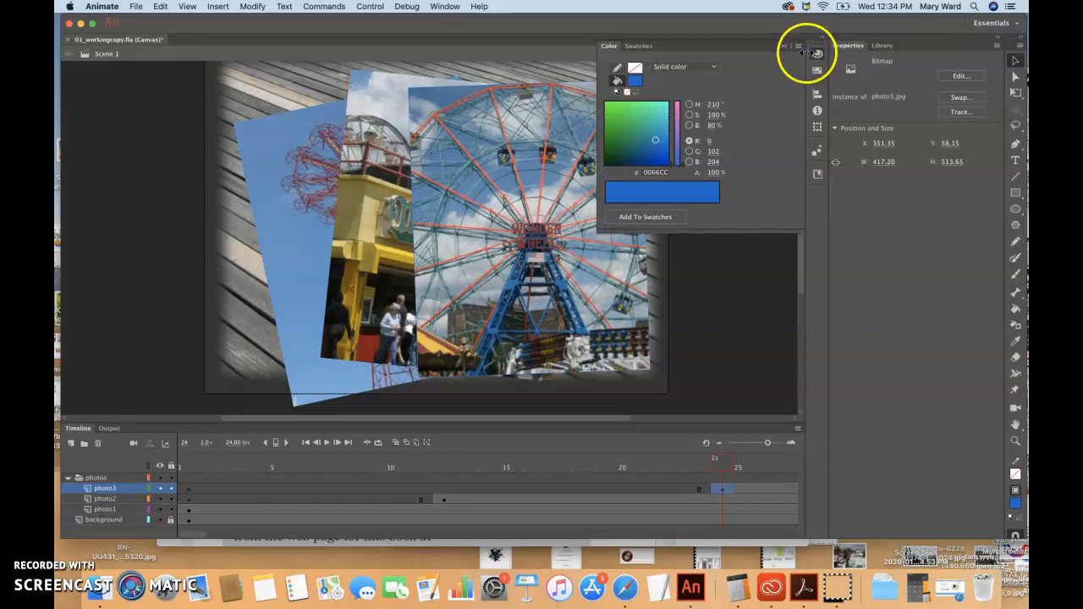
{"action": "left_click", "coordinate": [783, 47]}
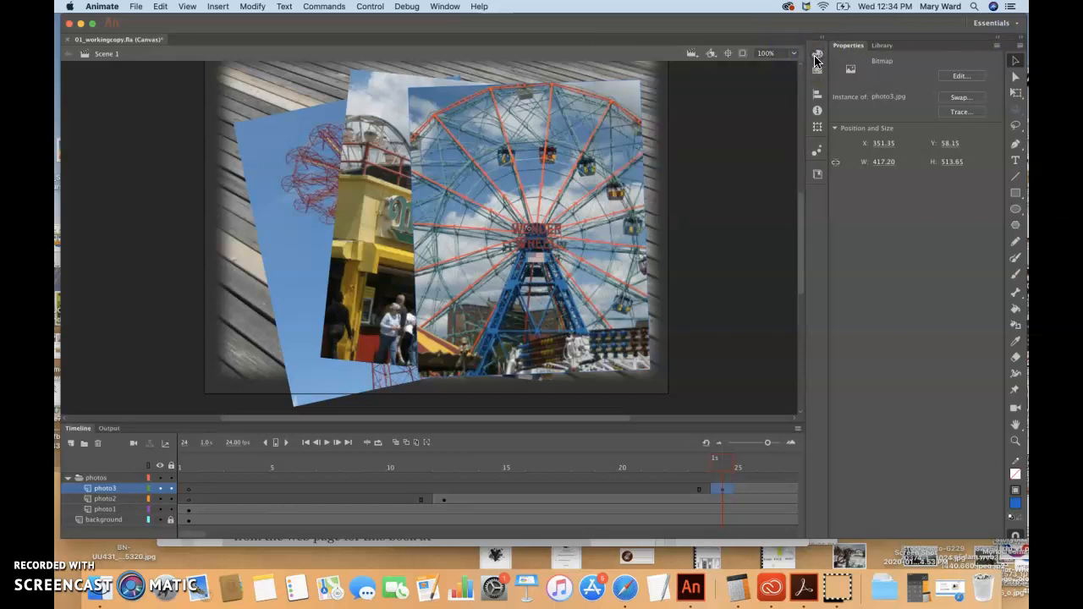
{"action": "left_click", "coordinate": [823, 42]}
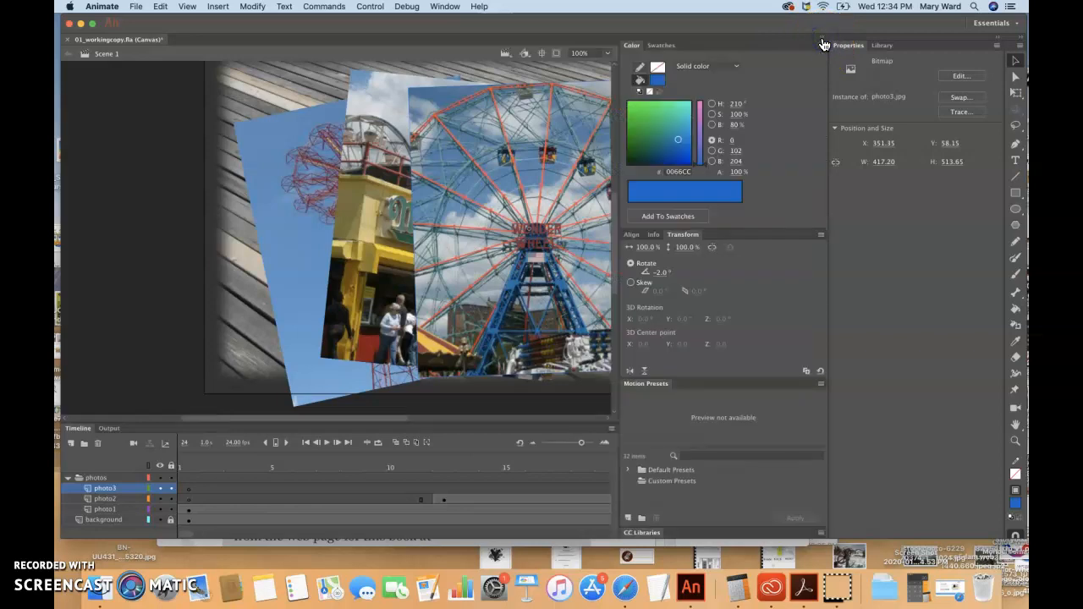
{"action": "left_click", "coordinate": [823, 44]}
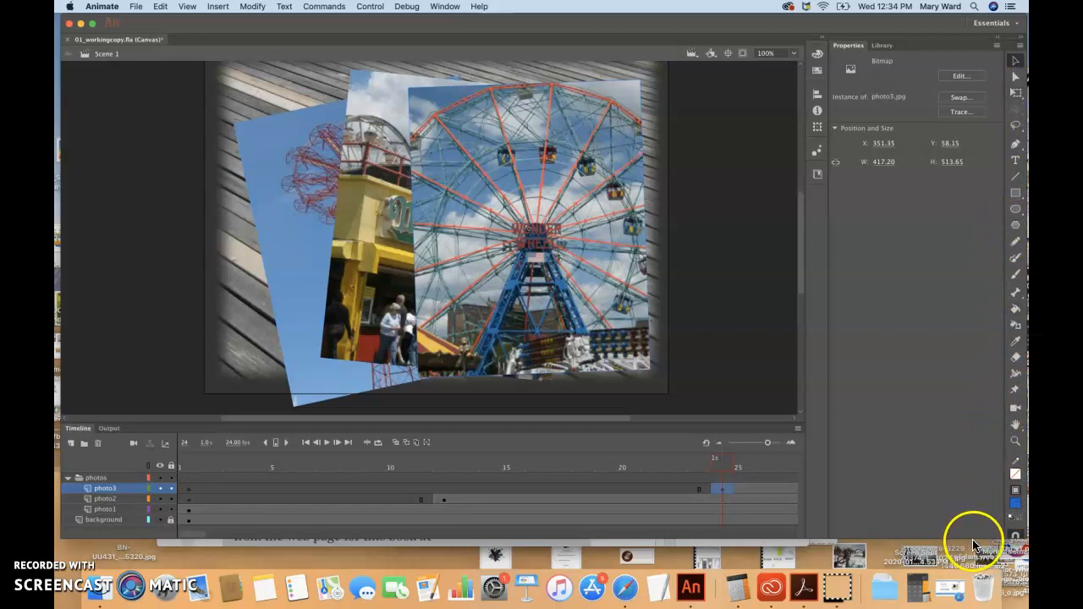
Make the application window taller, and dismiss the McAfee alert without opening the system preferences
{"action": "mouse_move", "coordinate": [977, 539]}
{"action": "left_mouse_down"}
{"action": "mouse_move", "coordinate": [980, 582]}
{"action": "mouse_move", "coordinate": [979, 556]}
{"action": "left_mouse_up"}
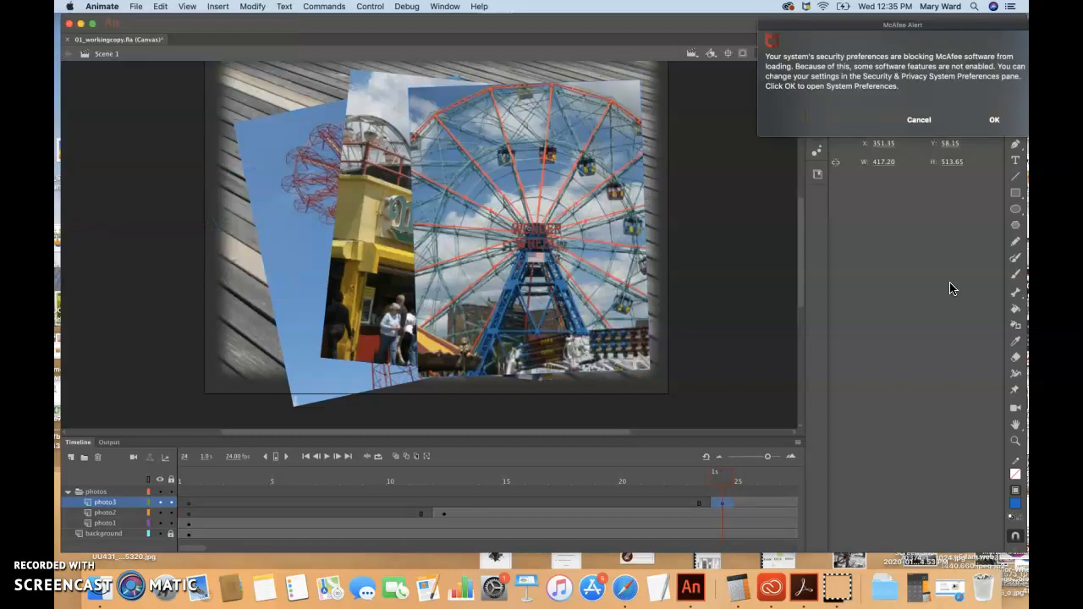
{"action": "left_click", "coordinate": [929, 120]}
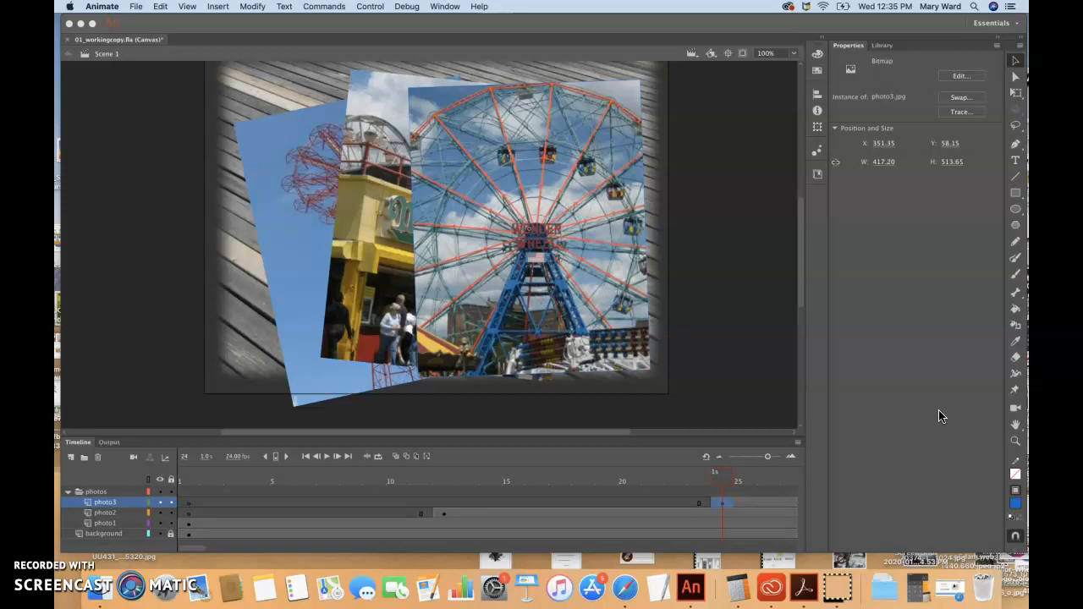
Review the Rectangle tool's variants and the Oval tool's options, and activate the Zoom tool
{"action": "key", "text": "r"}
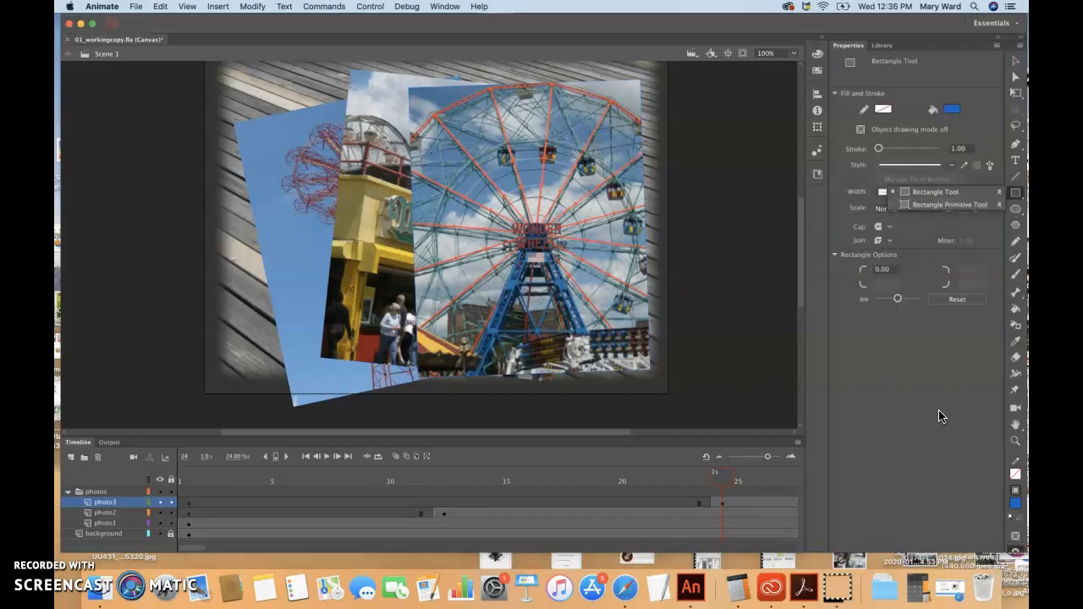
{"action": "left_click", "coordinate": [945, 193]}
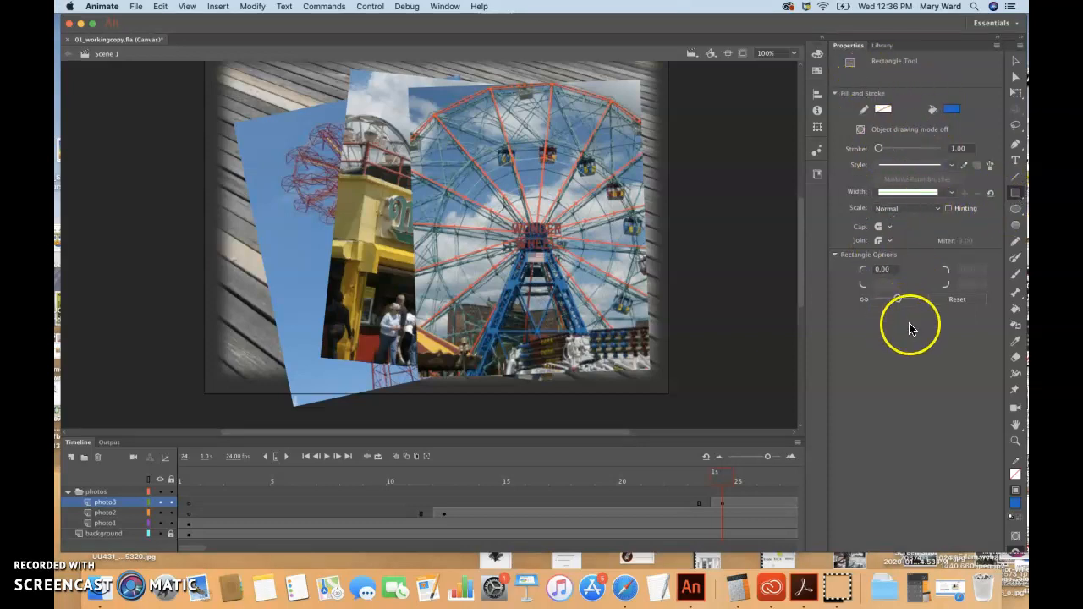
{"action": "left_click", "coordinate": [1018, 193]}
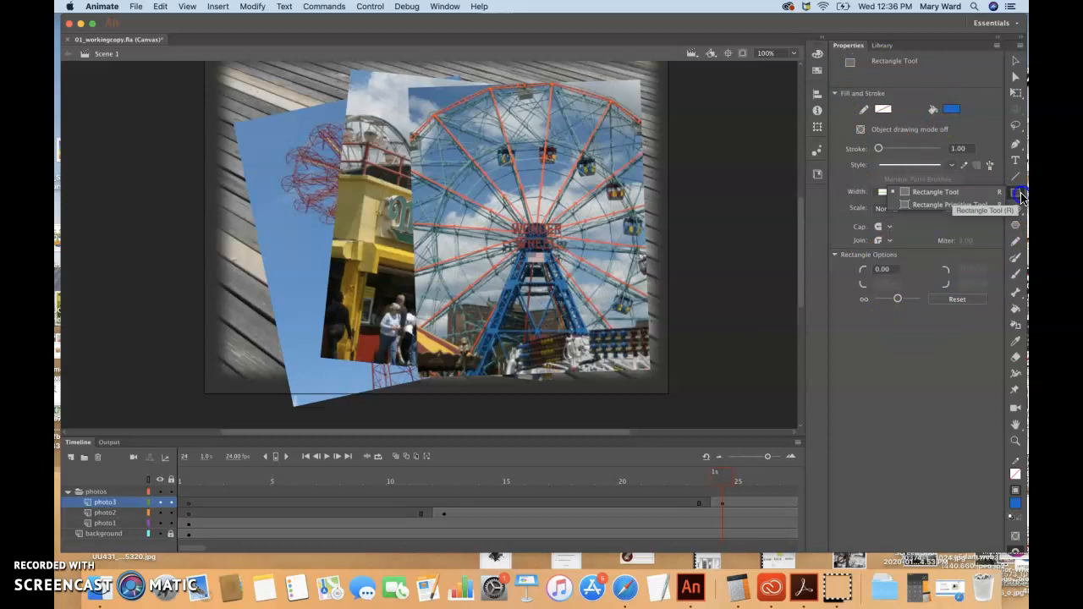
{"action": "left_click", "coordinate": [1018, 195]}
{"action": "left_click", "coordinate": [1017, 211]}
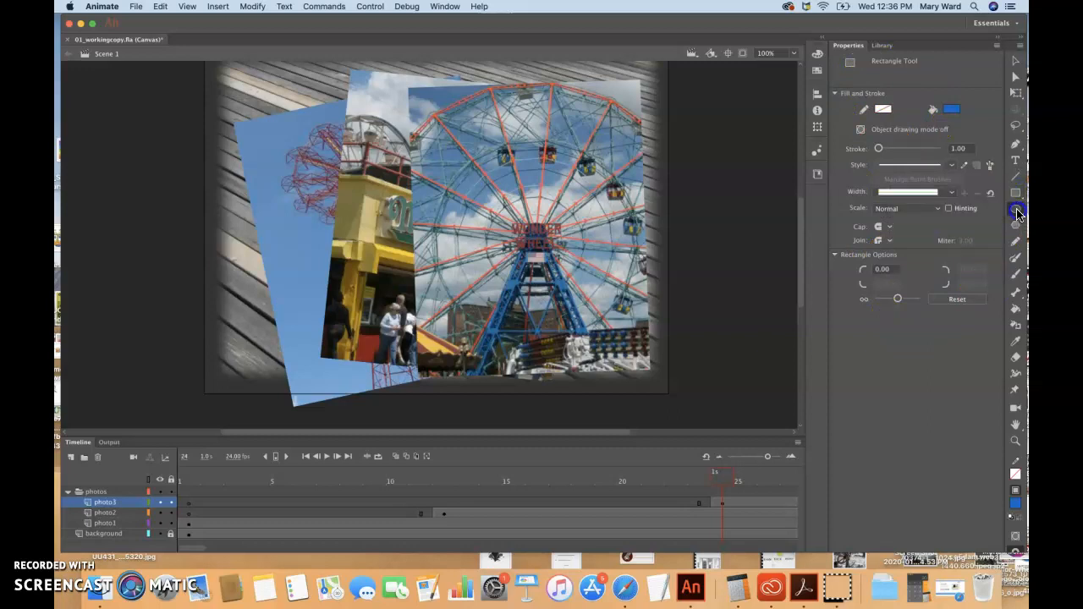
{"action": "left_click", "coordinate": [1019, 211]}
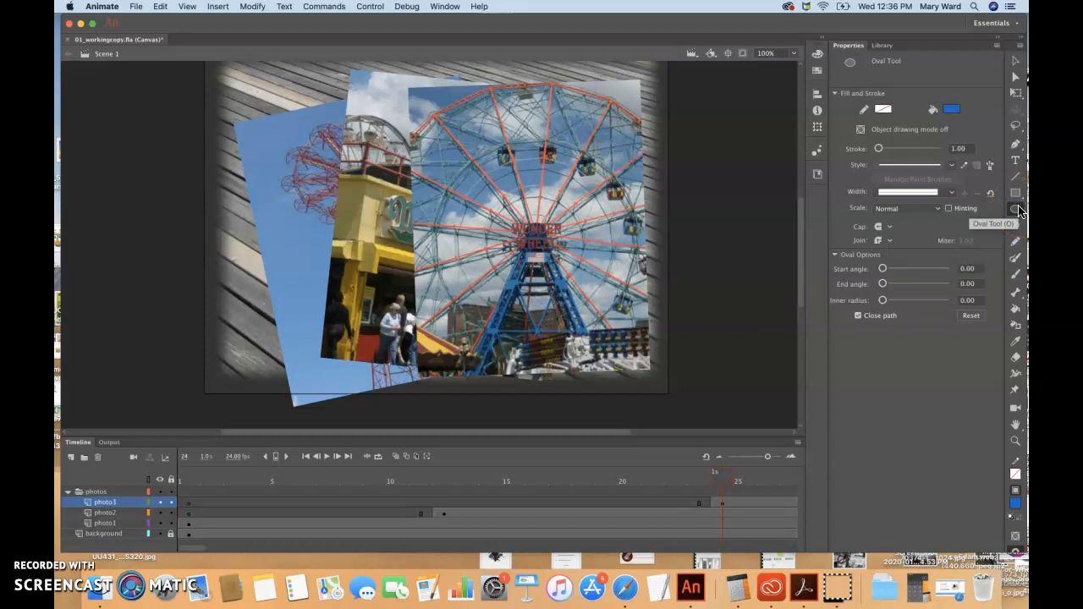
{"action": "left_click", "coordinate": [1017, 441]}
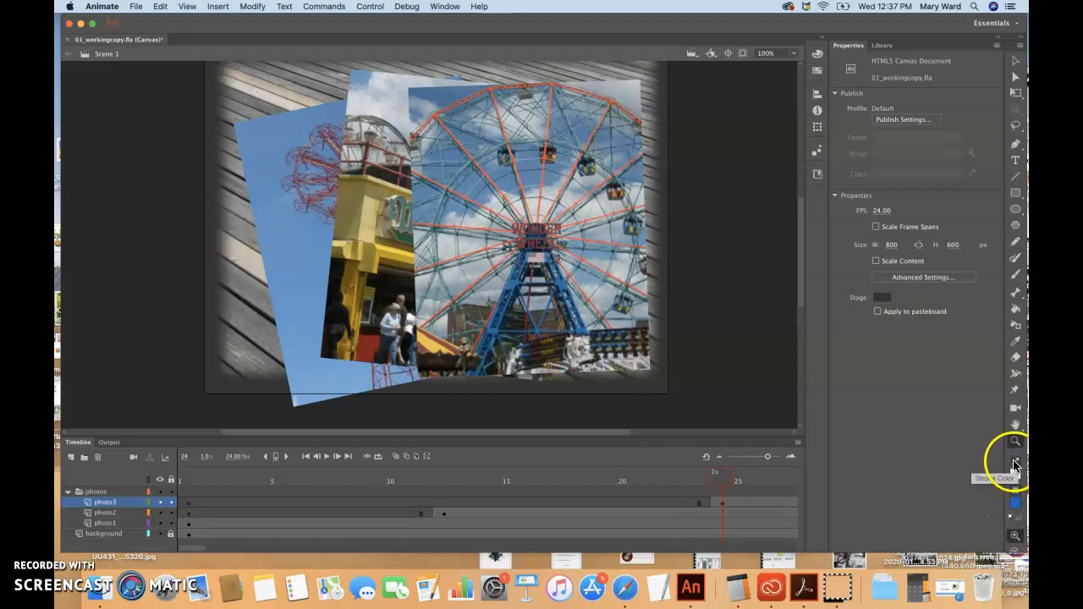
Collapse the Tools panel to an icon and expand it again
{"action": "left_click", "coordinate": [1021, 43]}
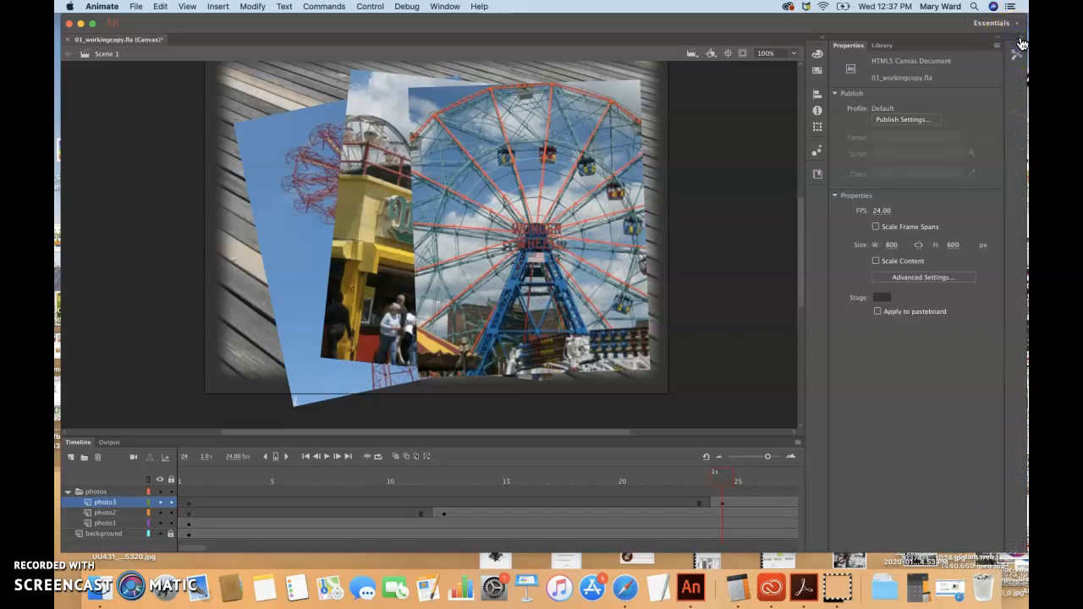
{"action": "left_click", "coordinate": [1016, 52]}
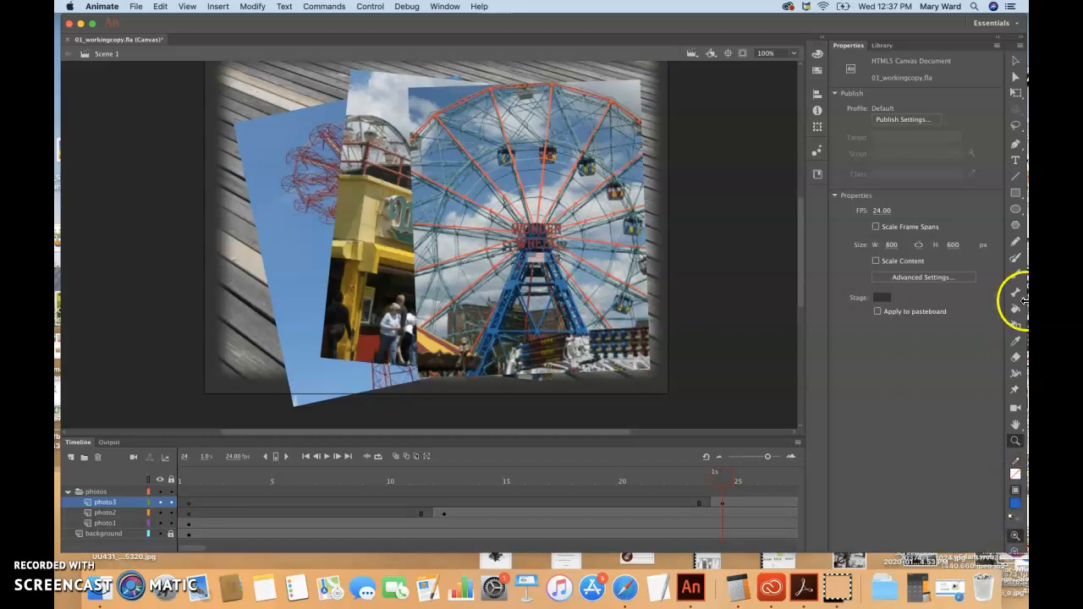
{"action": "left_click", "coordinate": [1019, 53]}
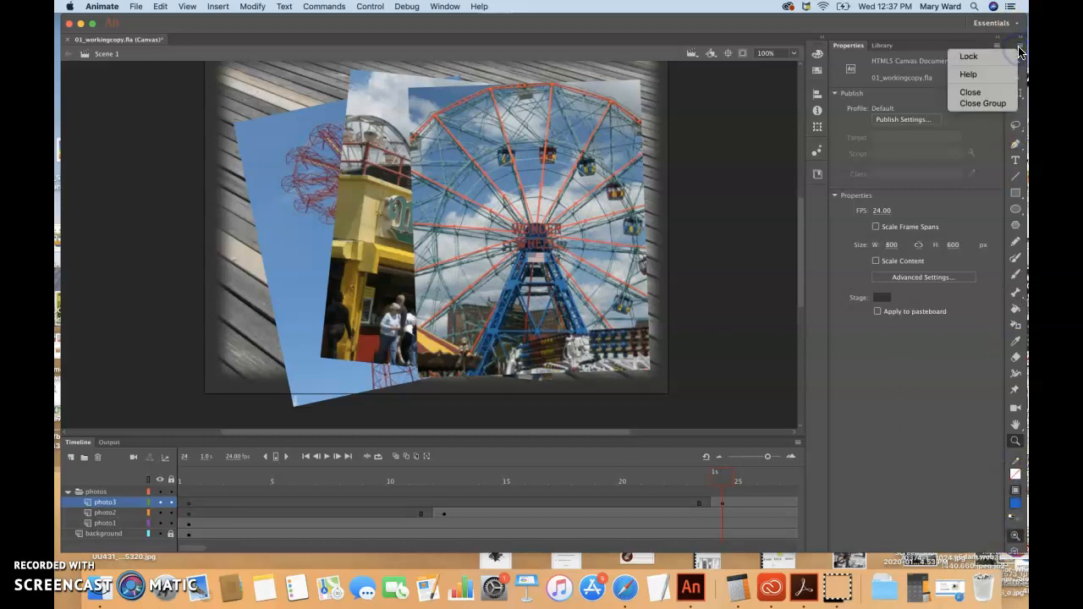
{"action": "left_click", "coordinate": [1020, 53]}
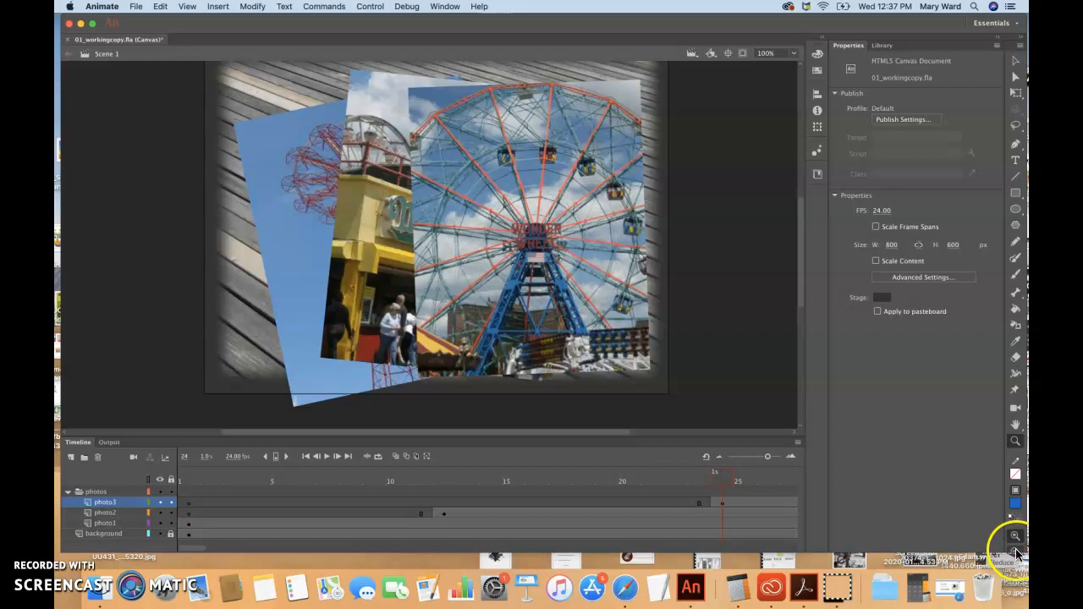
Extend the application window farther down so that the entire Tools panel fits, including the Zoom tool's options
{"action": "left_click_drag", "start_coordinate": [1017, 554], "coordinate": [1016, 587]}
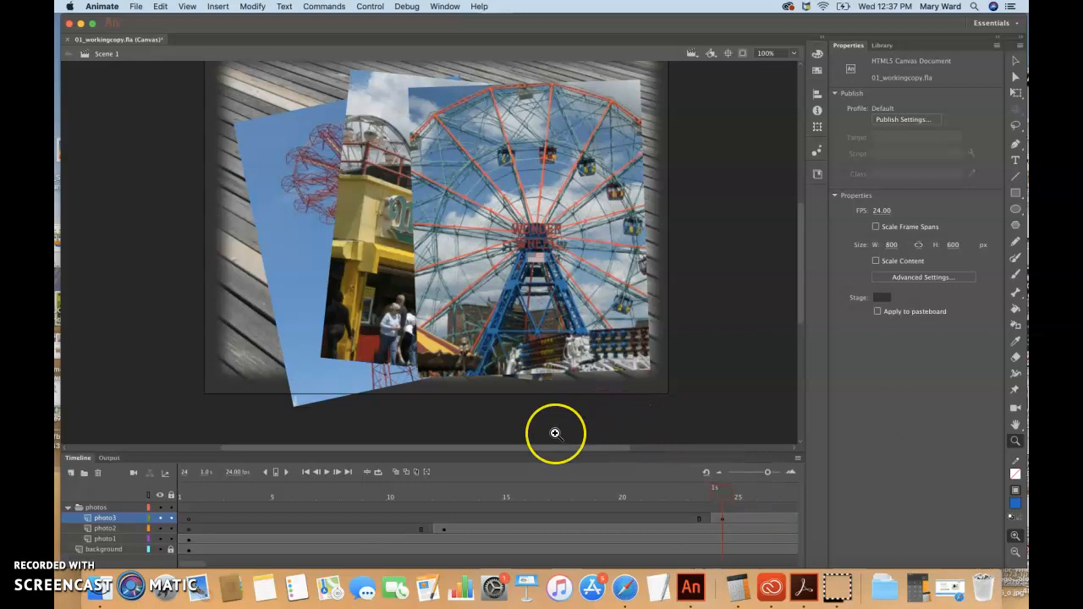
{"action": "scroll", "coordinate": [555, 433], "scroll_direction": "down", "scroll_amount": 3}
{"action": "scroll", "coordinate": [555, 433], "scroll_direction": "up", "scroll_amount": 4}
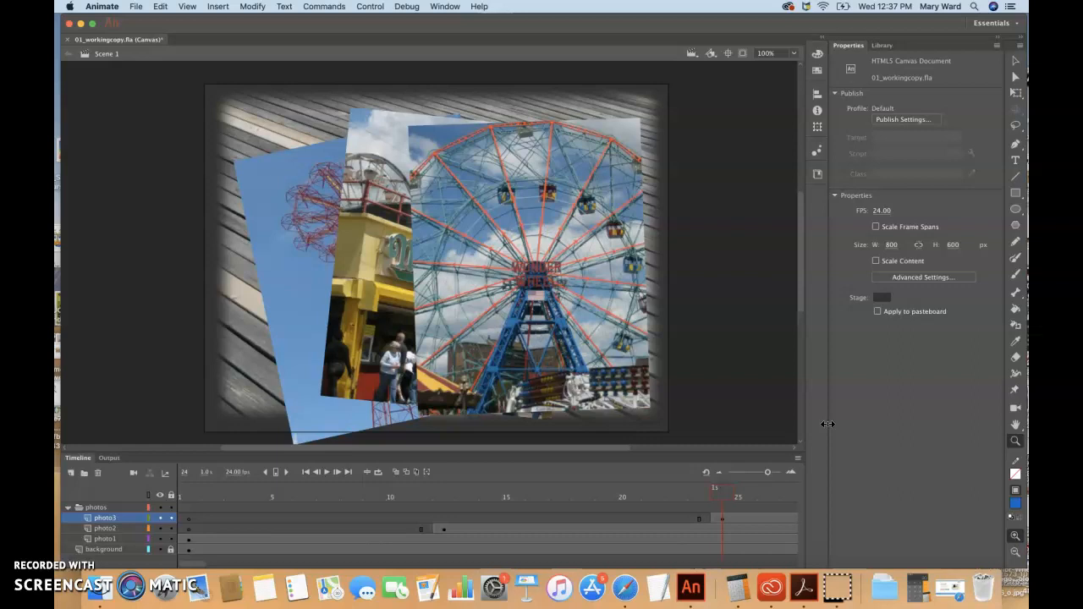
{"action": "left_click", "coordinate": [1020, 48]}
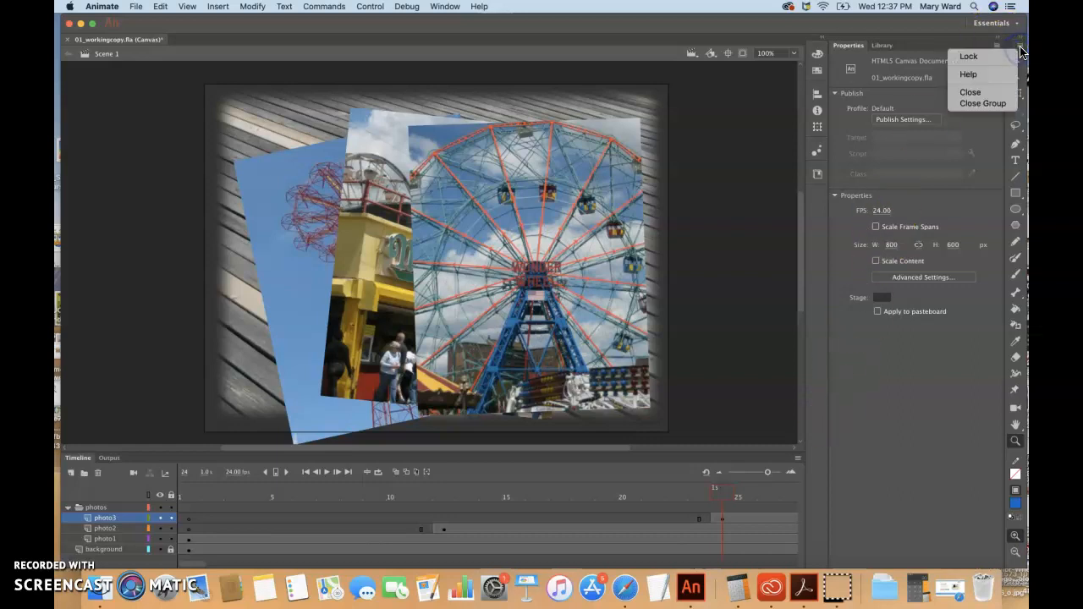
{"action": "left_click", "coordinate": [1020, 51]}
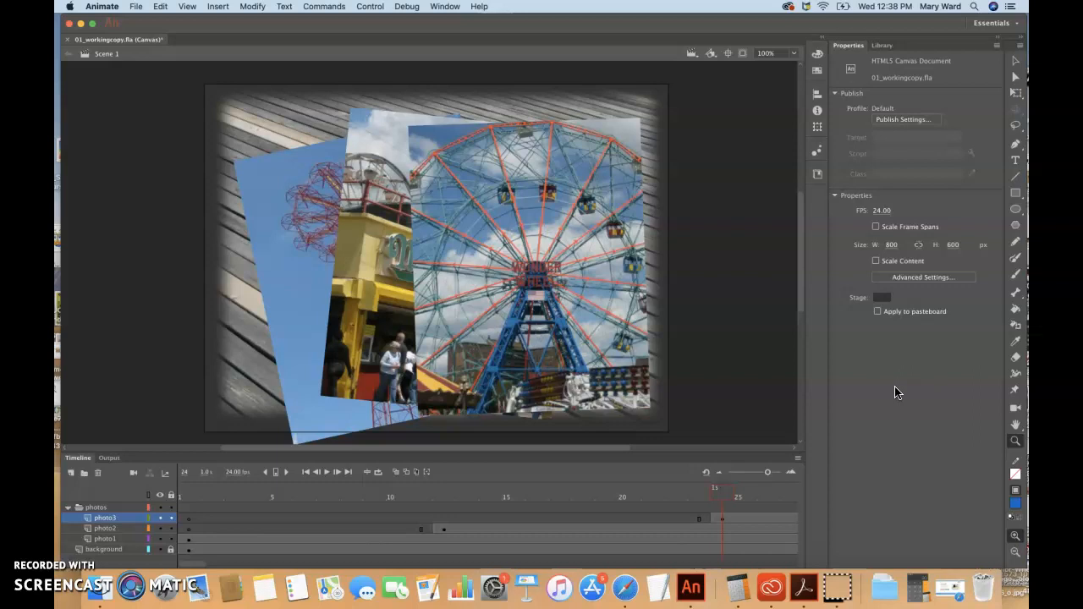
Add a new layer and move it out of the photos folder so that it sits above the folder
{"action": "left_click", "coordinate": [71, 474]}
{"action": "left_click", "coordinate": [101, 510]}
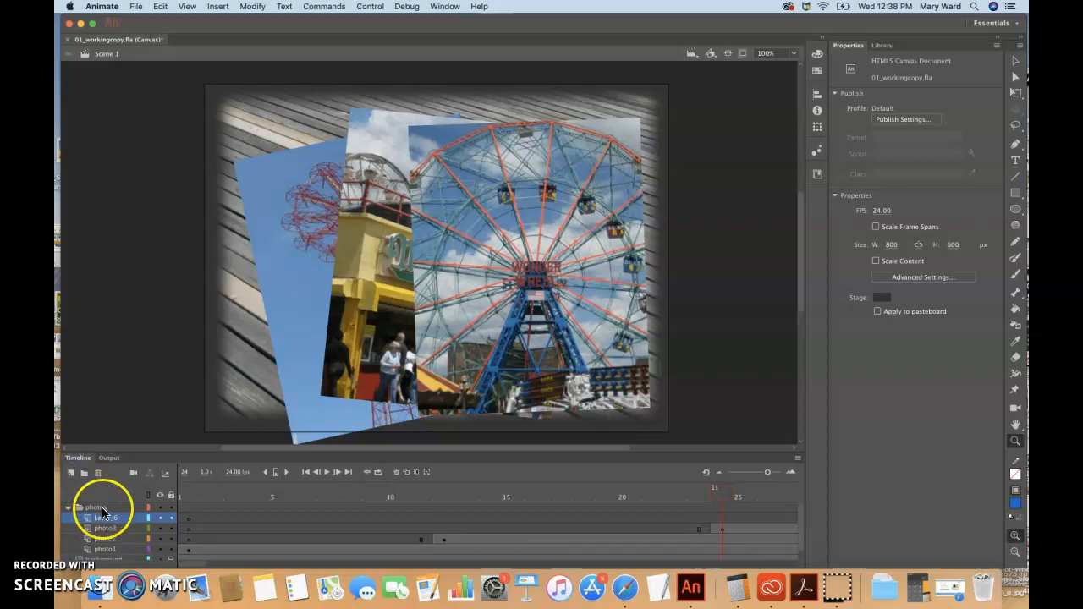
{"action": "left_click", "coordinate": [115, 514]}
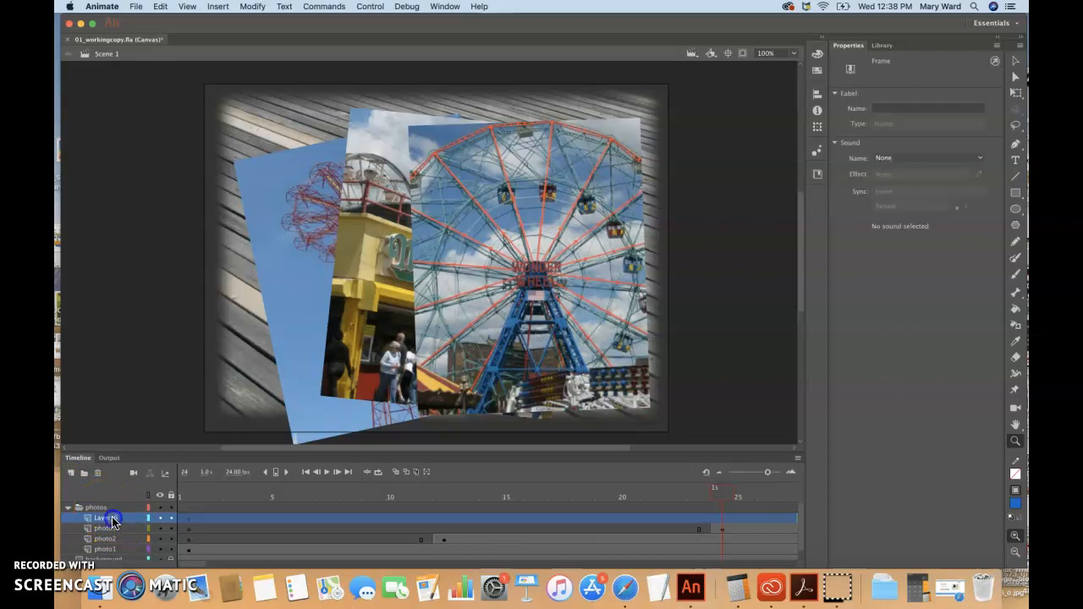
{"action": "left_click_drag", "start_coordinate": [97, 518], "coordinate": [78, 506]}
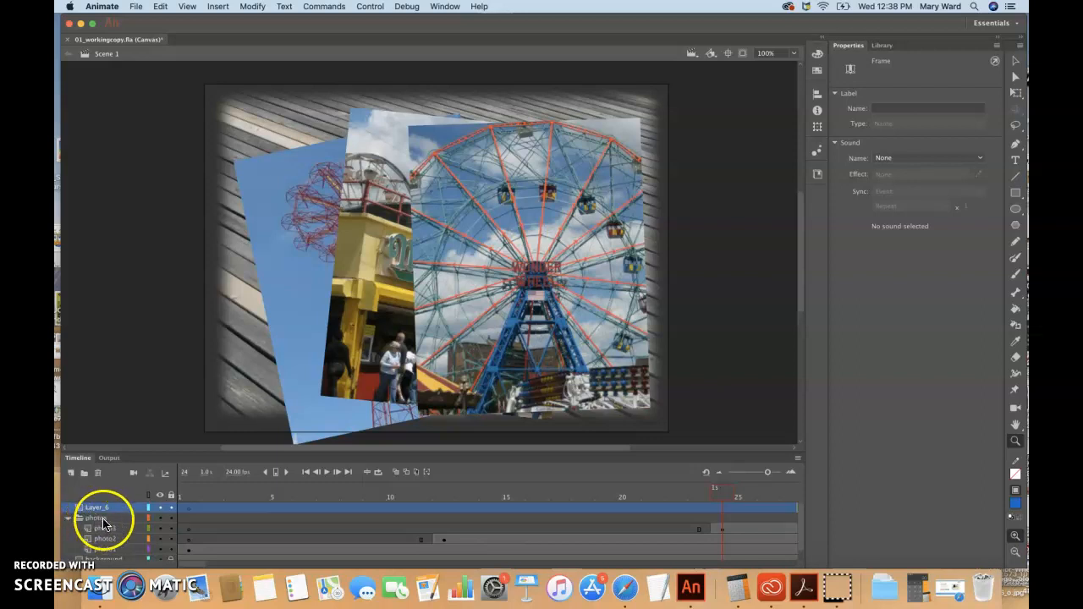
Rename the new layer above the photos folder as stars
{"action": "left_click", "coordinate": [94, 509]}
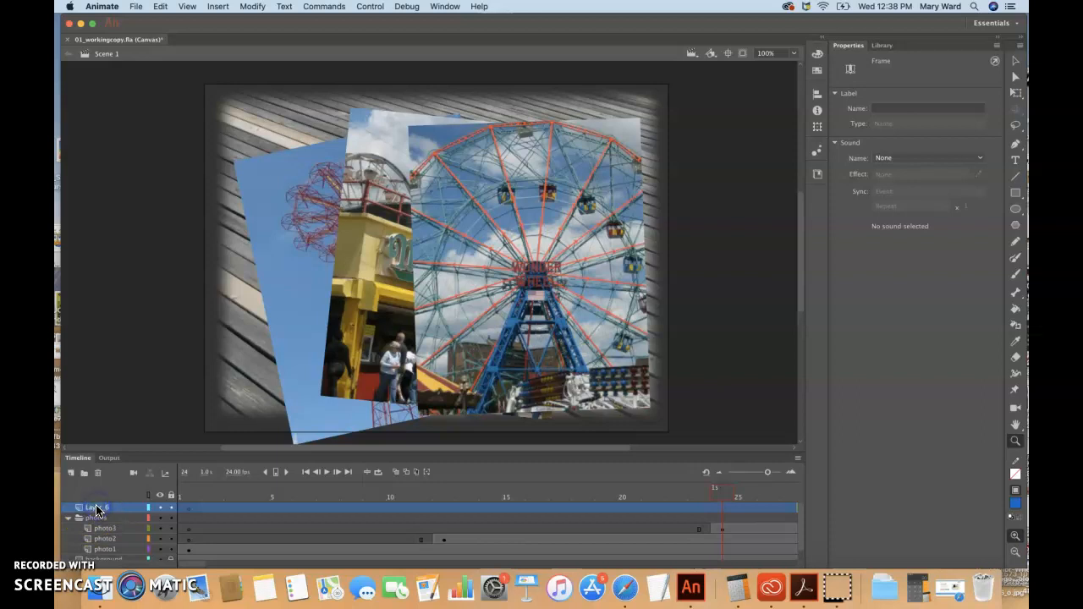
{"action": "double_click", "coordinate": [100, 509]}
{"action": "type", "text": "start"}
{"action": "left_click", "coordinate": [100, 495]}
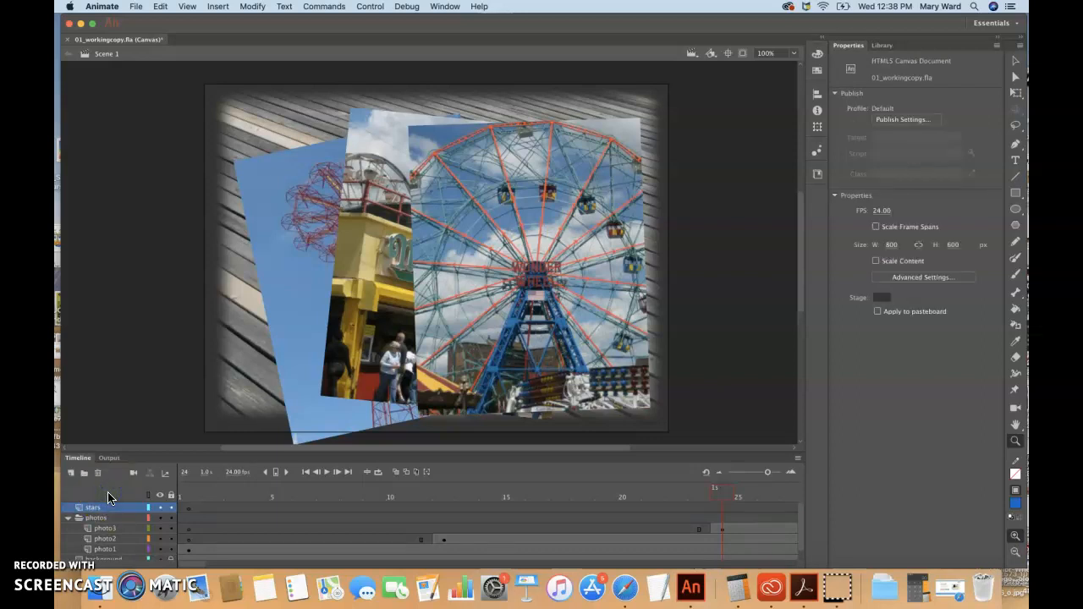
Lock the photos folder together with all of its photo layers
{"action": "left_click", "coordinate": [113, 509]}
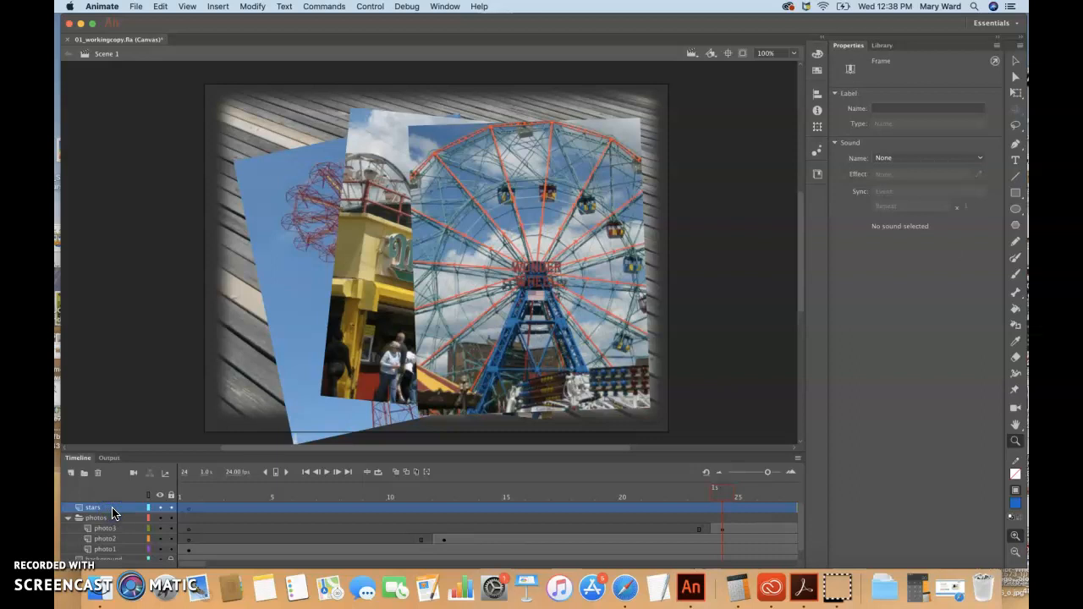
{"action": "left_click", "coordinate": [171, 518]}
{"action": "scroll", "coordinate": [168, 555], "scroll_direction": "down", "scroll_amount": 1}
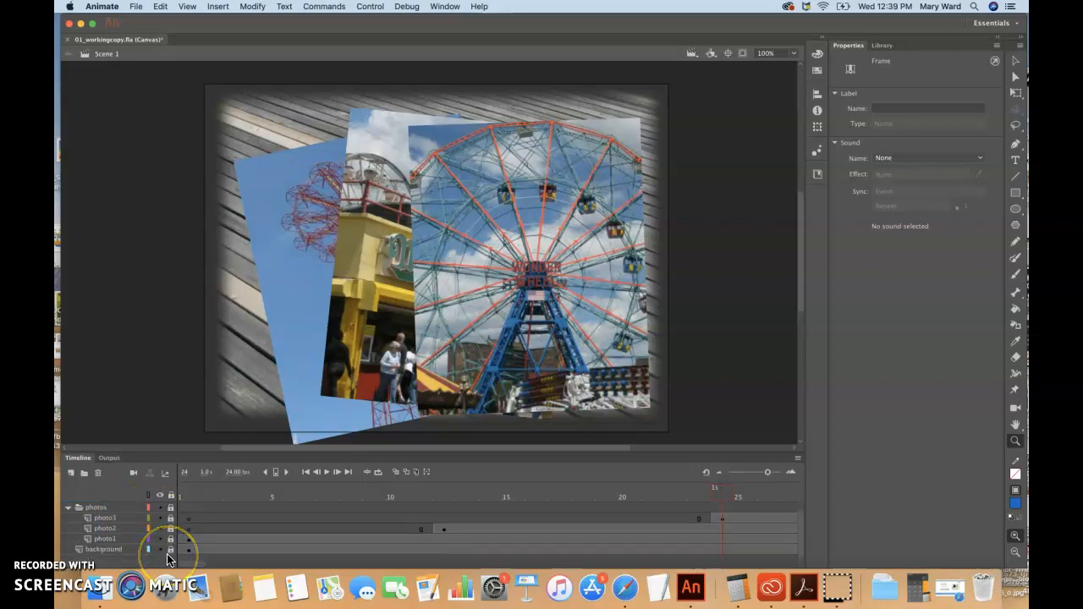
{"action": "scroll", "coordinate": [168, 558], "scroll_direction": "up", "scroll_amount": 1}
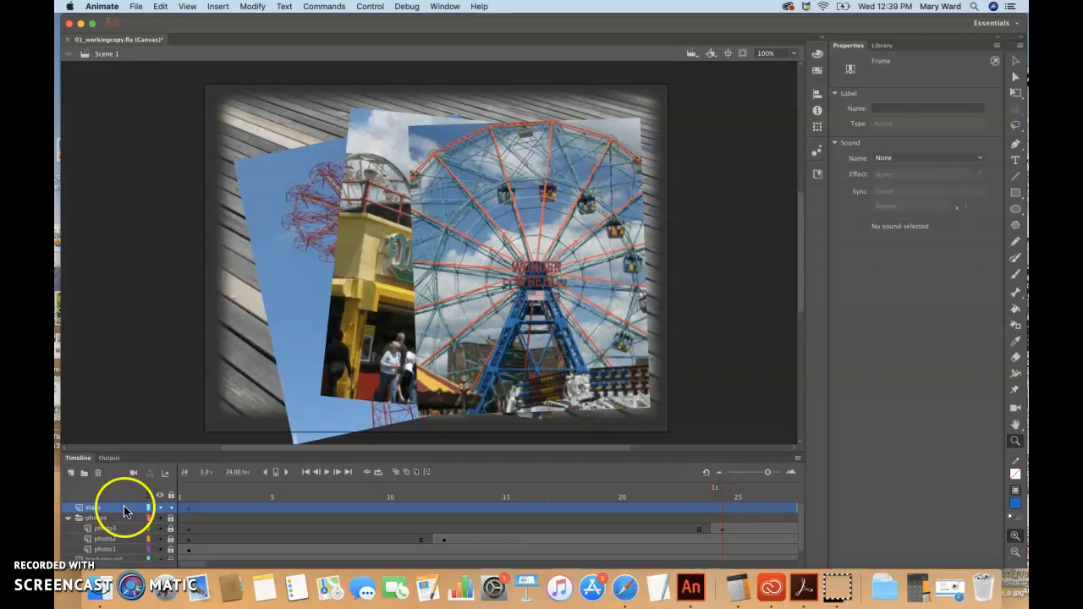
Move the playhead to frame 36 and insert a keyframe there in the stars layer
{"action": "mouse_move", "coordinate": [723, 504]}
{"action": "left_mouse_down"}
{"action": "mouse_move", "coordinate": [798, 501]}
{"action": "mouse_move", "coordinate": [491, 498]}
{"action": "mouse_move", "coordinate": [271, 516]}
{"action": "mouse_move", "coordinate": [220, 505]}
{"action": "left_mouse_up"}
{"action": "scroll", "coordinate": [219, 505], "scroll_direction": "left", "scroll_amount": 10}
{"action": "scroll", "coordinate": [219, 504], "scroll_direction": "down", "scroll_amount": 1}
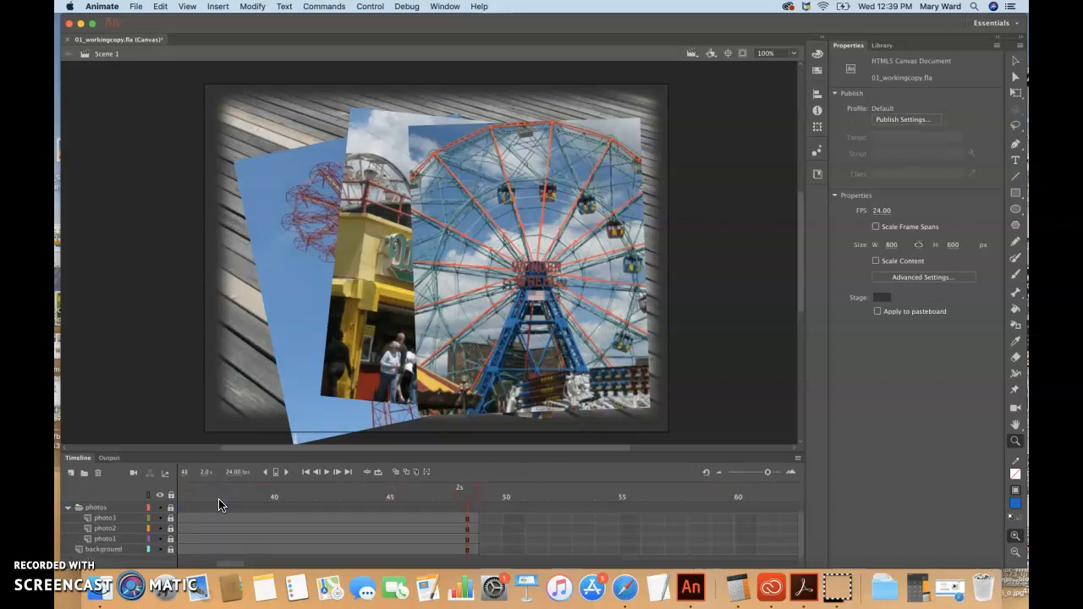
{"action": "scroll", "coordinate": [219, 504], "scroll_direction": "right", "scroll_amount": 2}
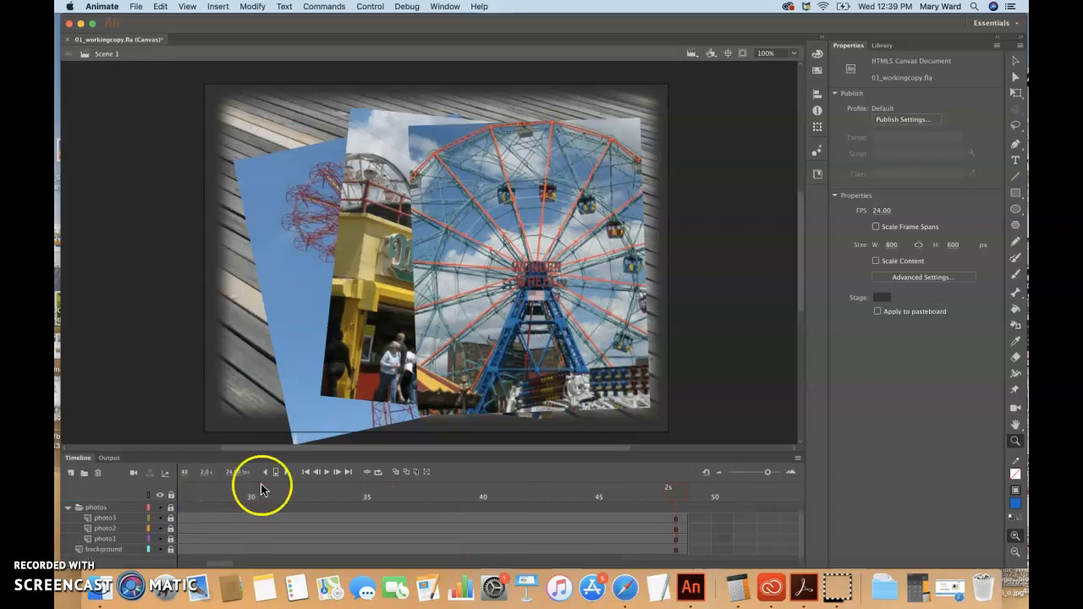
{"action": "left_click", "coordinate": [665, 504]}
{"action": "left_click_drag", "start_coordinate": [665, 502], "coordinate": [392, 511]}
{"action": "left_click", "coordinate": [218, 6]}
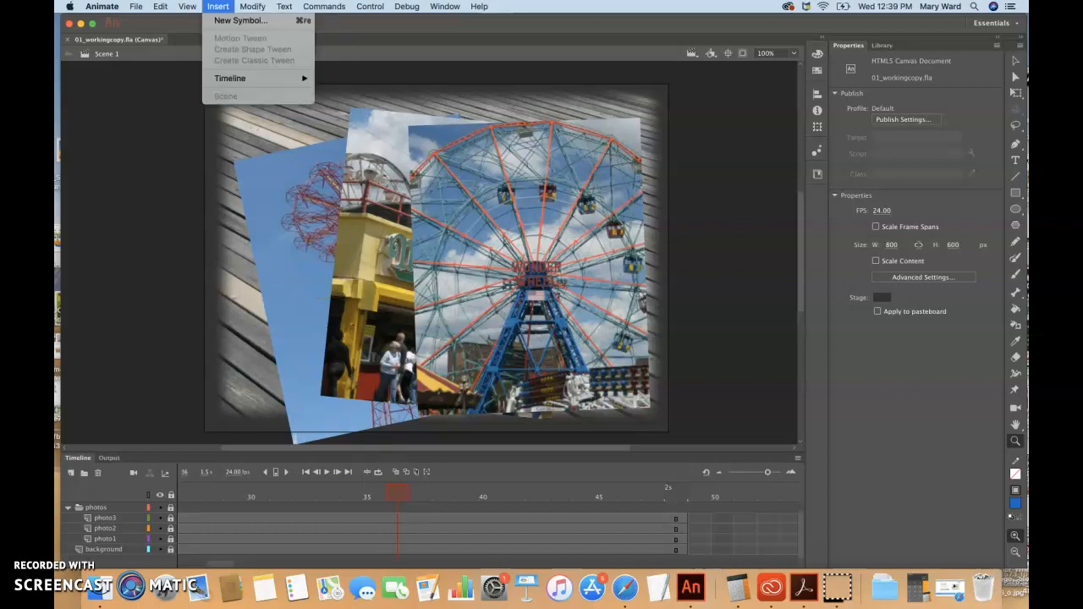
{"action": "mouse_move", "coordinate": [239, 79]}
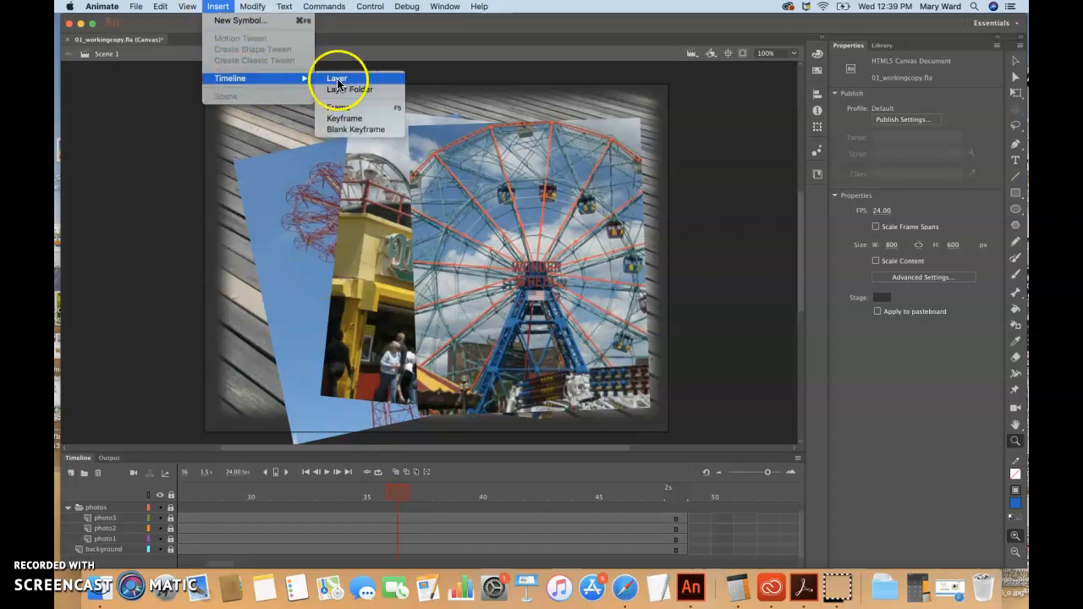
{"action": "left_click", "coordinate": [347, 124]}
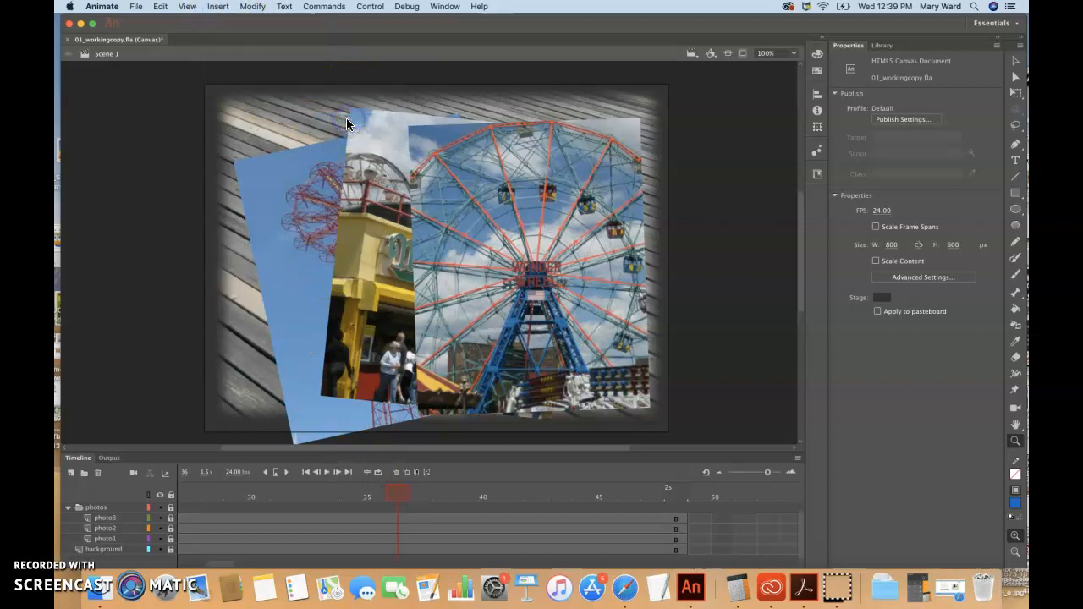
Select the keyframe at frame 36 in the stars layer
{"action": "left_click", "coordinate": [398, 506]}
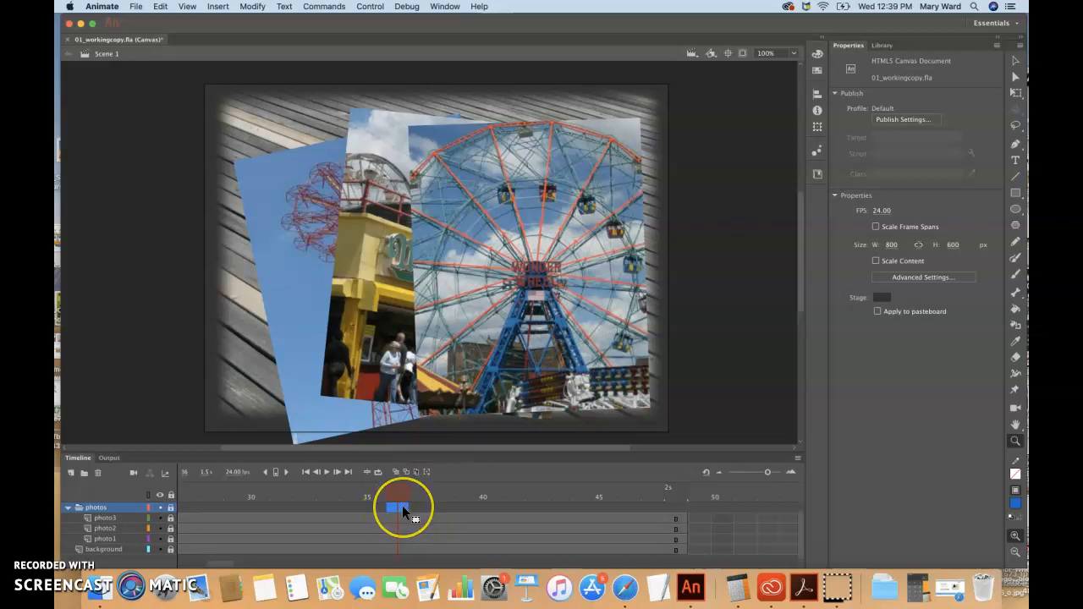
{"action": "scroll", "coordinate": [236, 514], "scroll_direction": "up", "scroll_amount": 1}
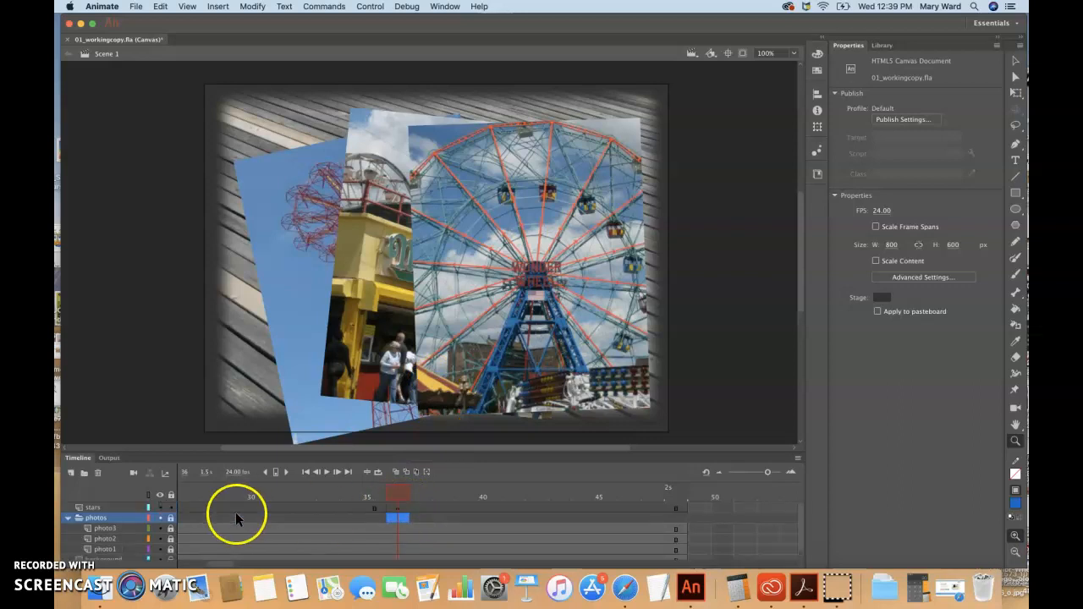
{"action": "left_click", "coordinate": [395, 507]}
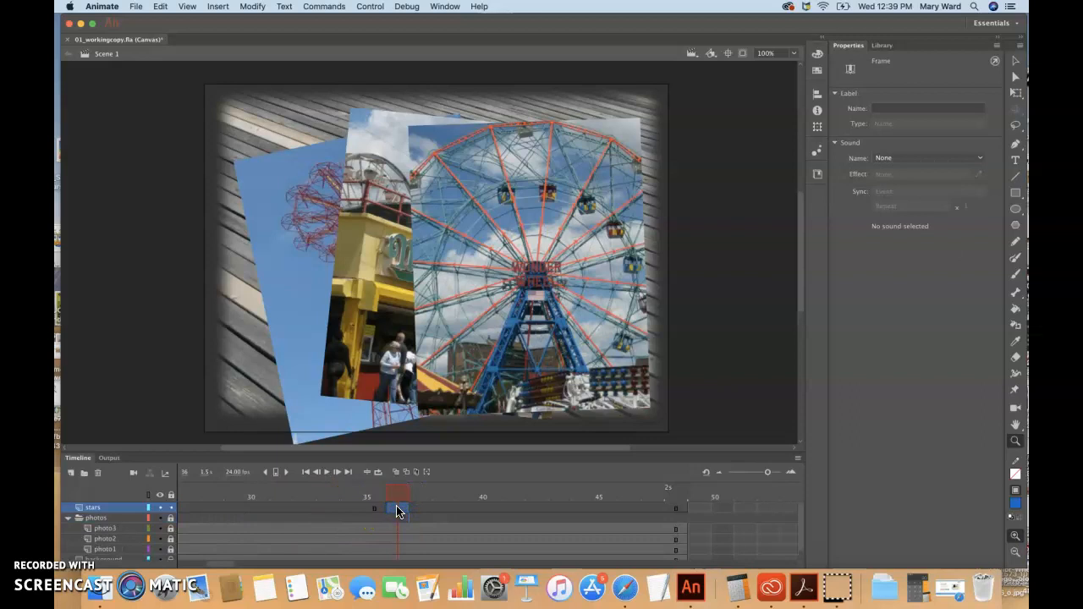
{"action": "key", "text": "super+z"}
Activate the PolyStar tool and set it to no stroke and a solid yellow fill
{"action": "left_click", "coordinate": [1019, 235]}
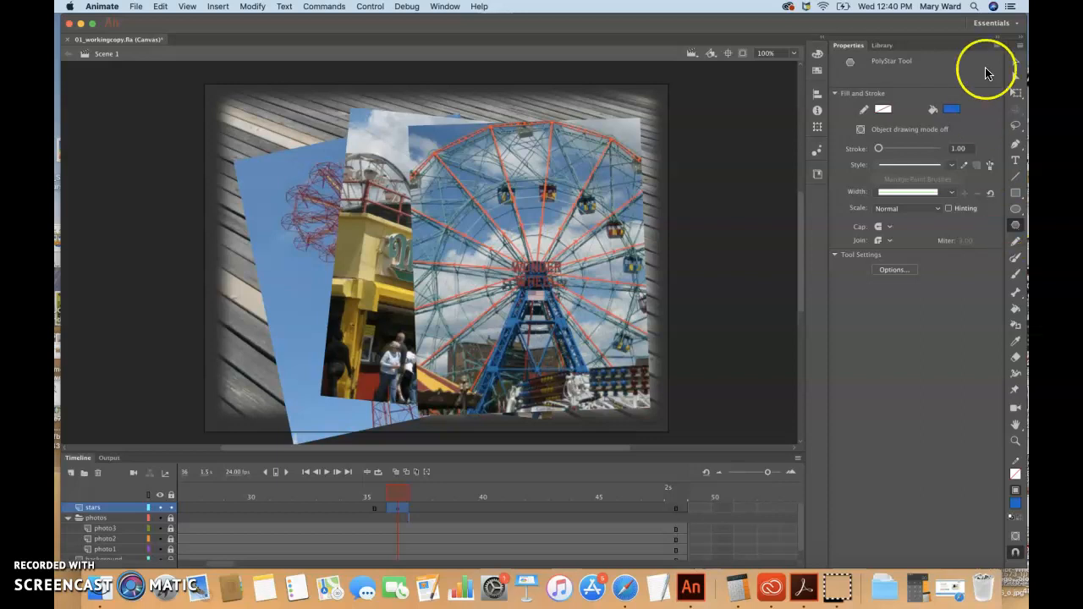
{"action": "left_click", "coordinate": [884, 111]}
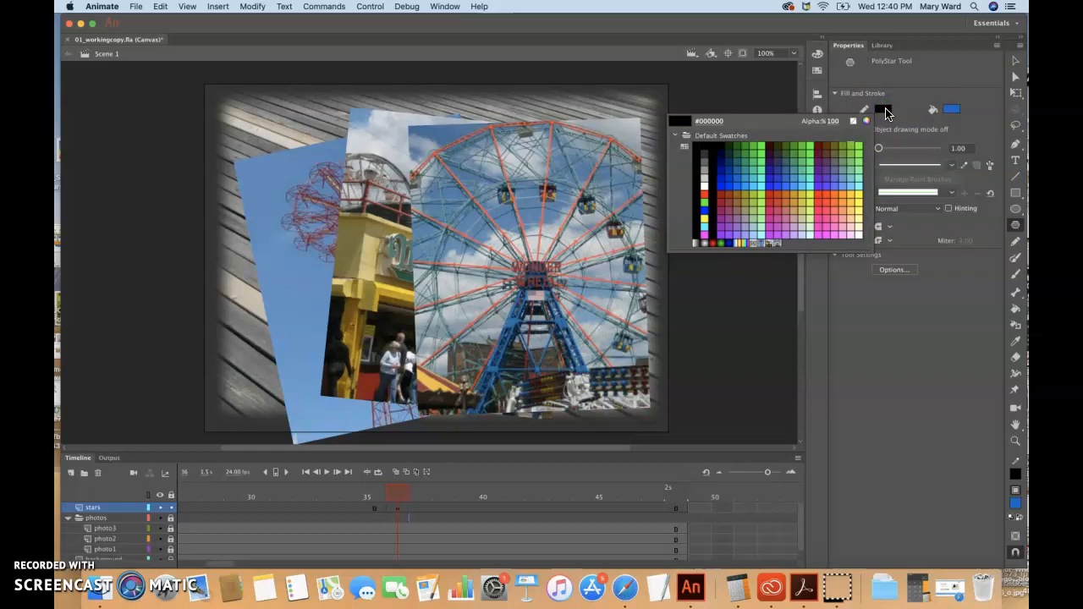
{"action": "left_click", "coordinate": [852, 121]}
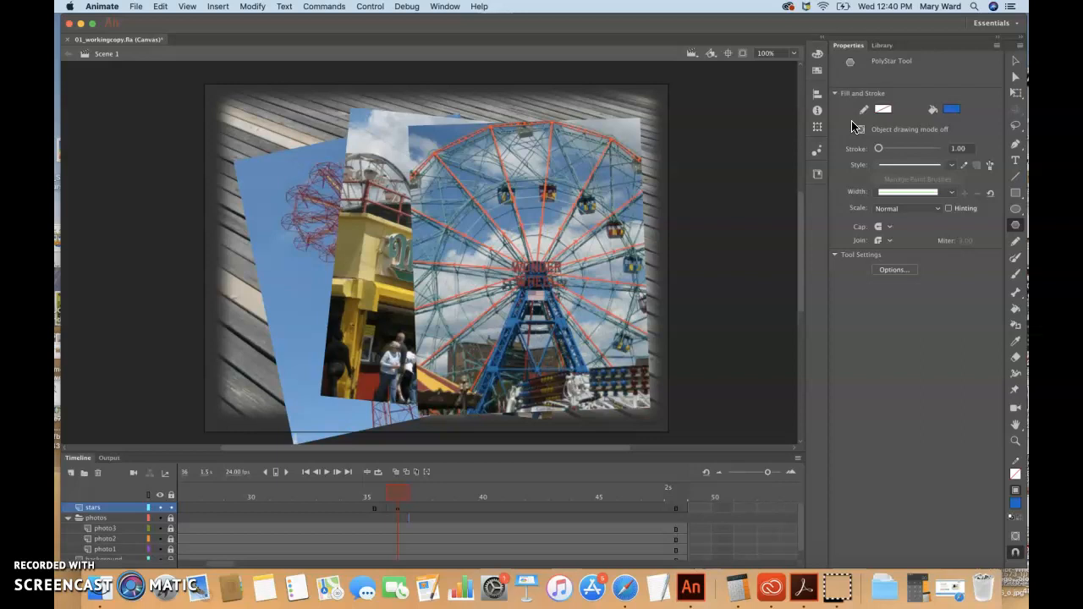
{"action": "left_click", "coordinate": [951, 110]}
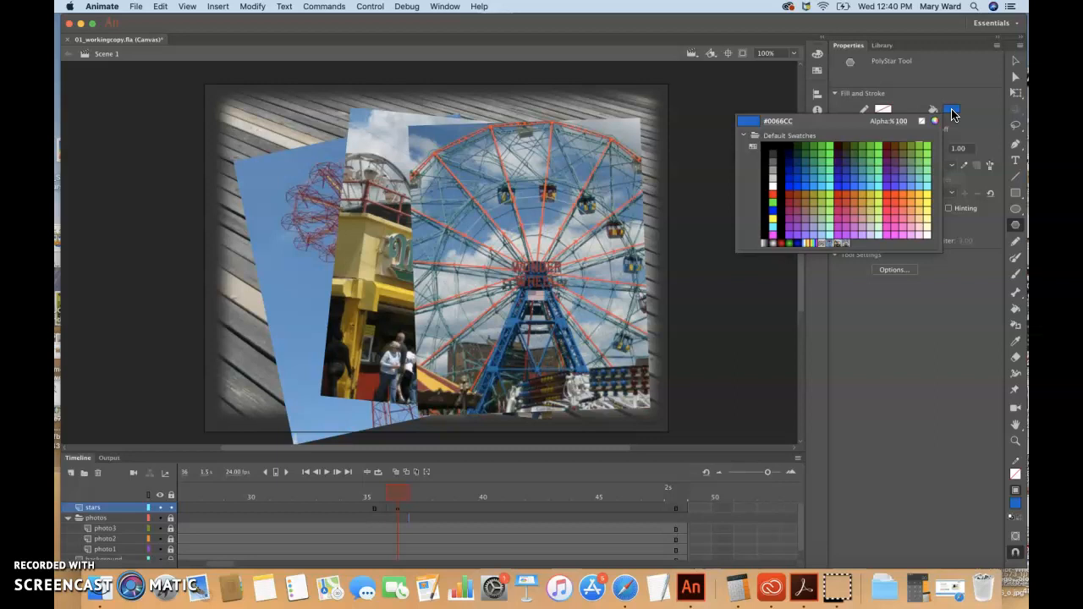
{"action": "left_click", "coordinate": [773, 218]}
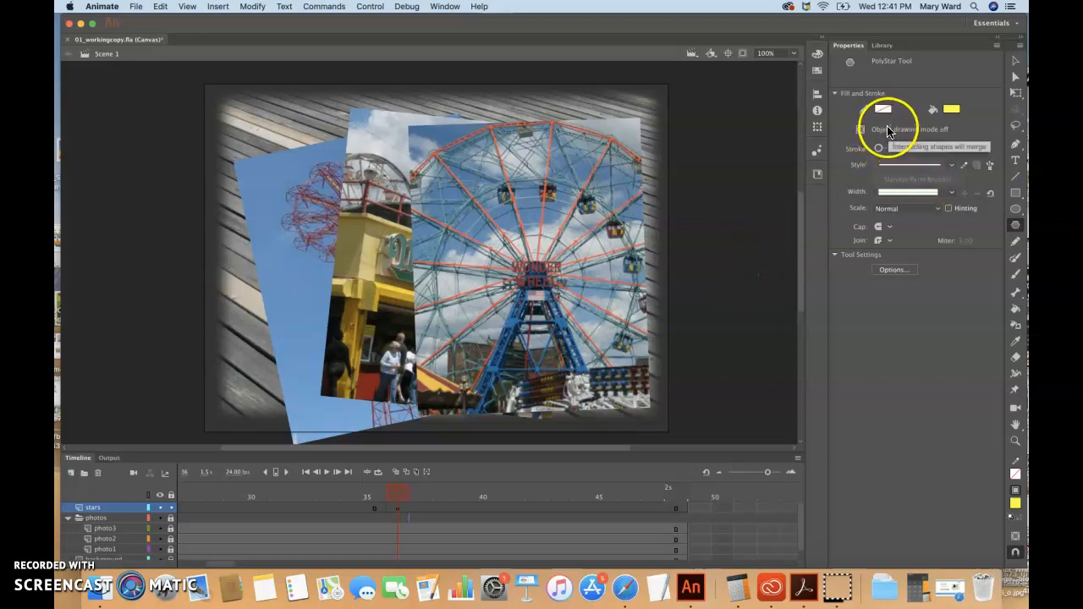
{"action": "left_click", "coordinate": [85, 540]}
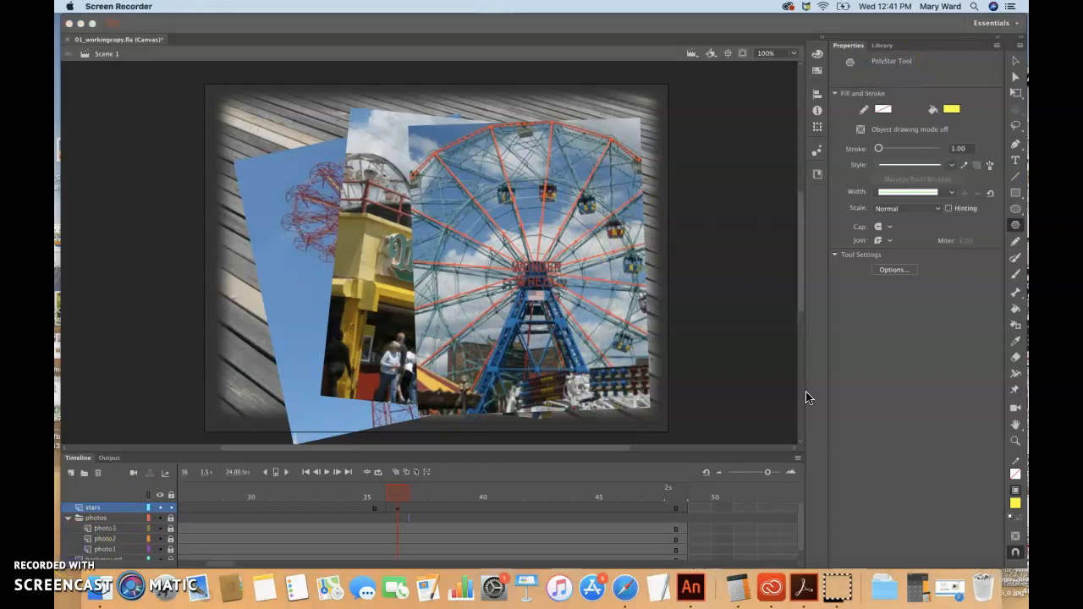